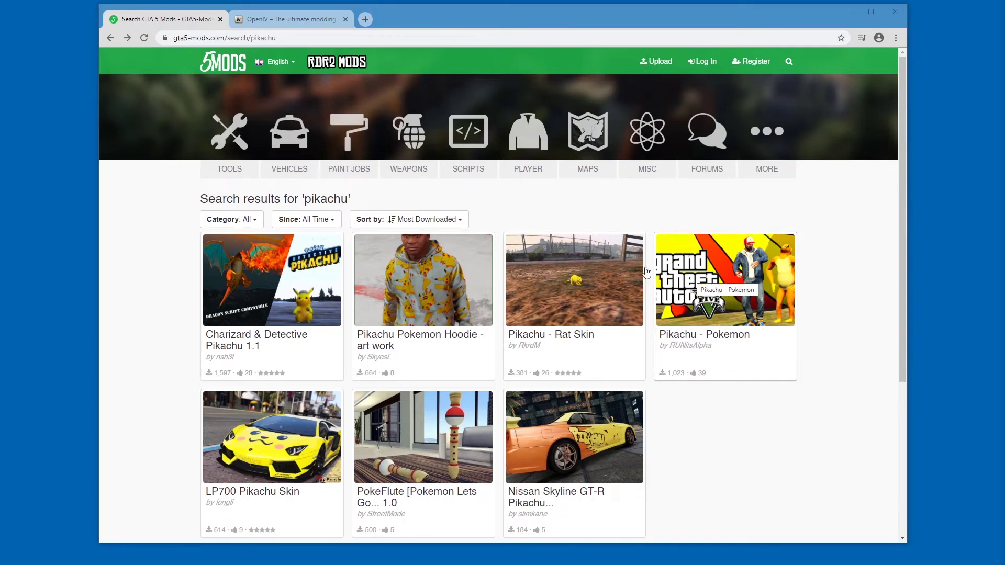
- Download the Charizard & Detective Pikachu mod and save 7975f9-Charizardupdate.zip in the subscribe to iwanMods folder
click(289, 278)
click(305, 248)
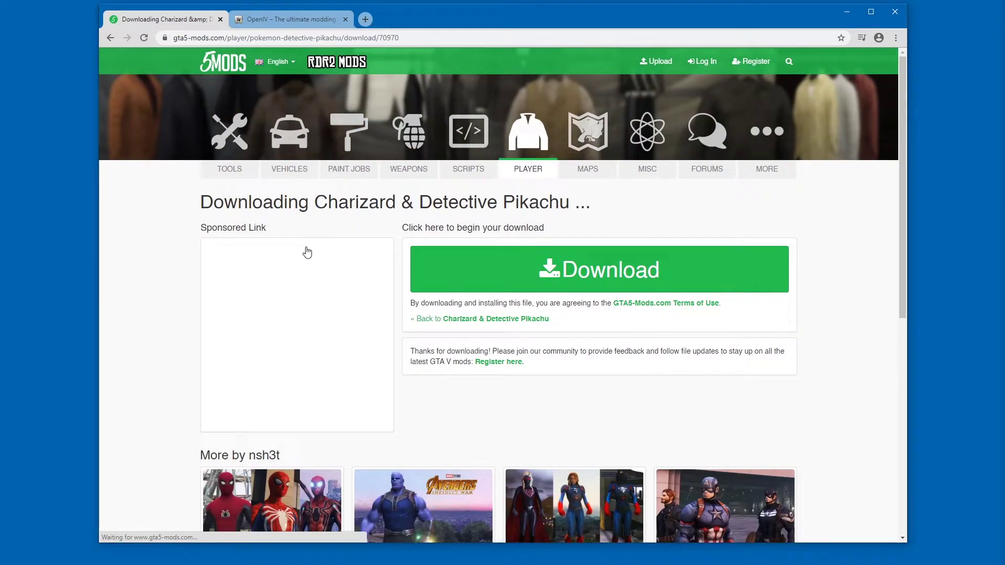
click(586, 263)
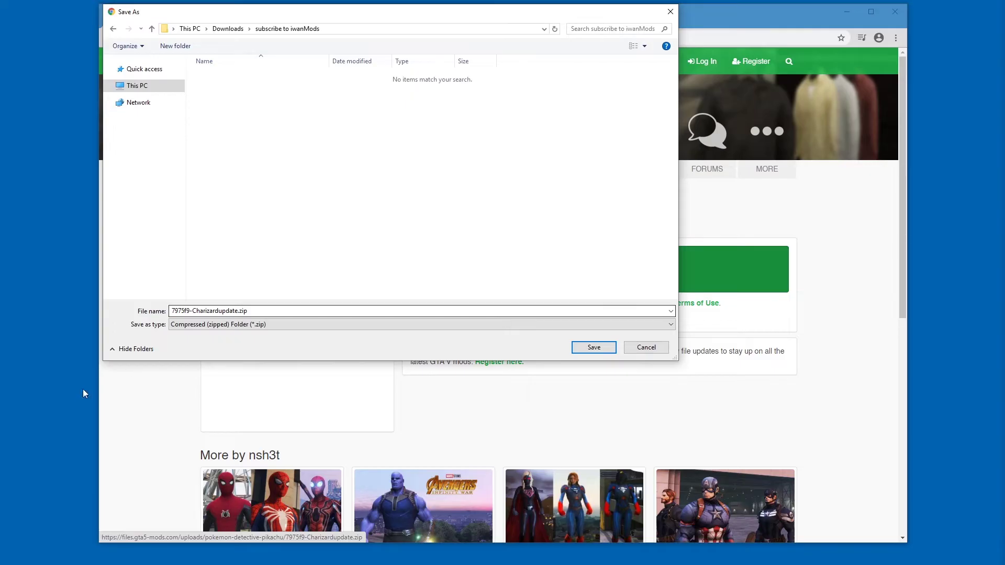
click(594, 347)
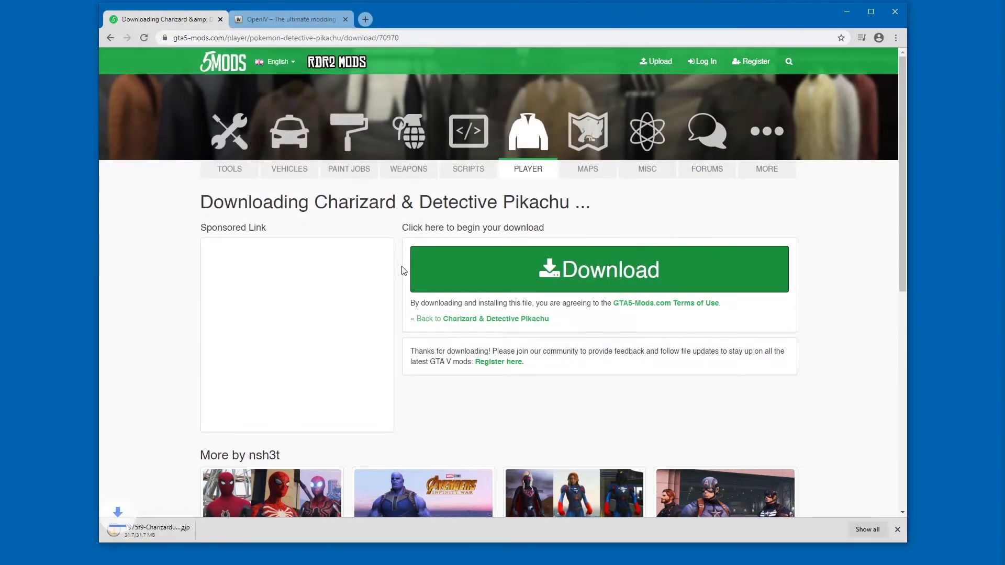
- Extract 7975f9-Charizardupdate.zip in the subscribe to iwanMods folder to a folder of the same name
key(alt+Tab)
right_click(396, 166)
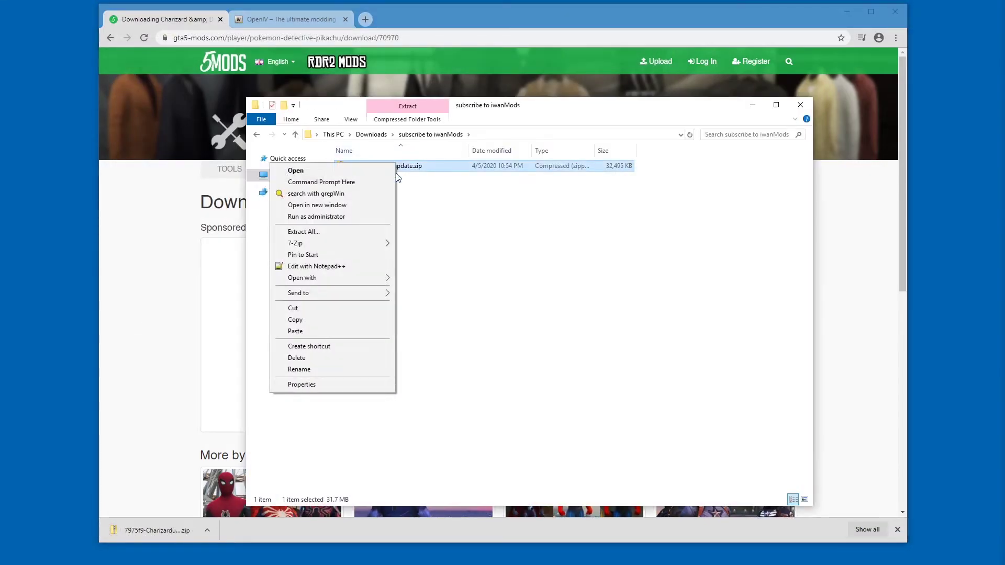
click(346, 232)
click(590, 387)
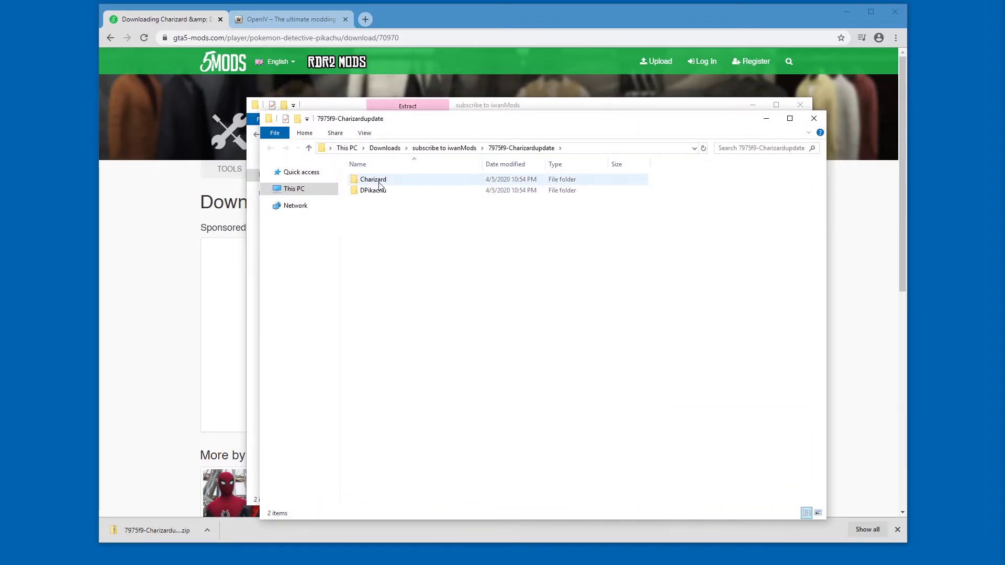
- Move all files from the extracted DPikachu folder up into the subscribe to iwanMods folder
double_click(374, 190)
key(ctrl+a)
key(ctrl+x)
click(444, 147)
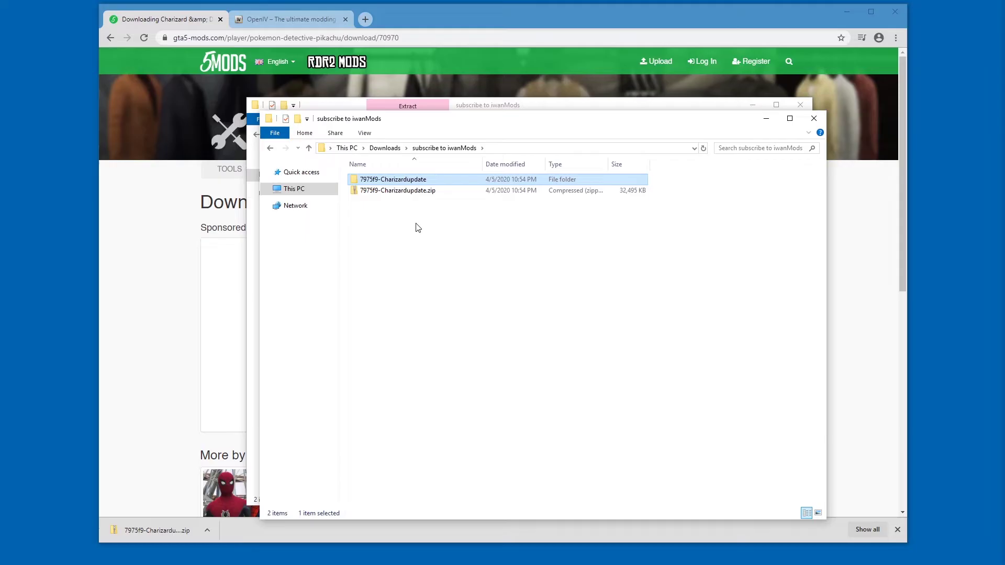
key(ctrl+v)
drag(428, 293, 401, 198)
click(394, 237)
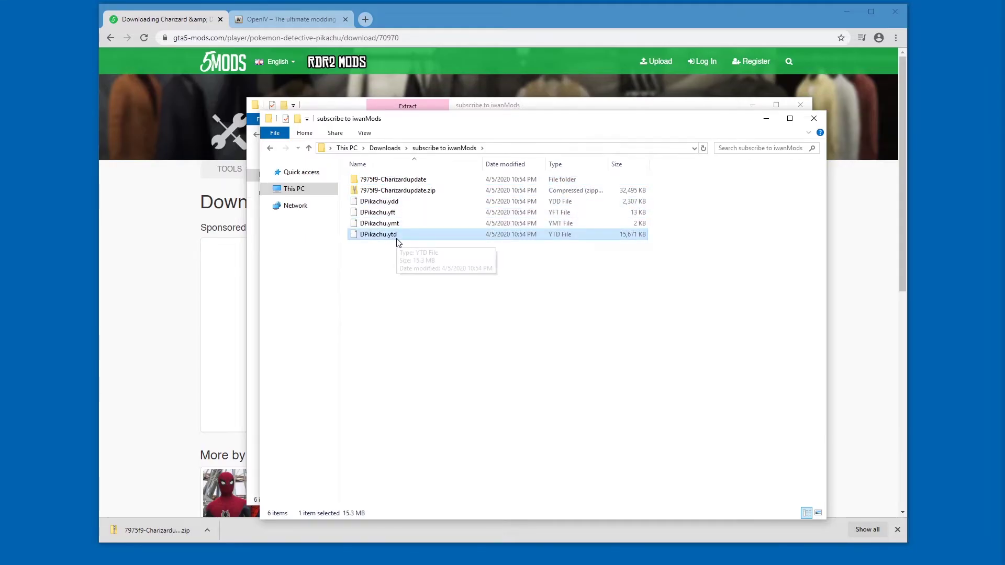
- Download OpenIV 4.0 from the OpenIV website and save ovisetup.exe in the subscribe to iwanMods folder
click(295, 24)
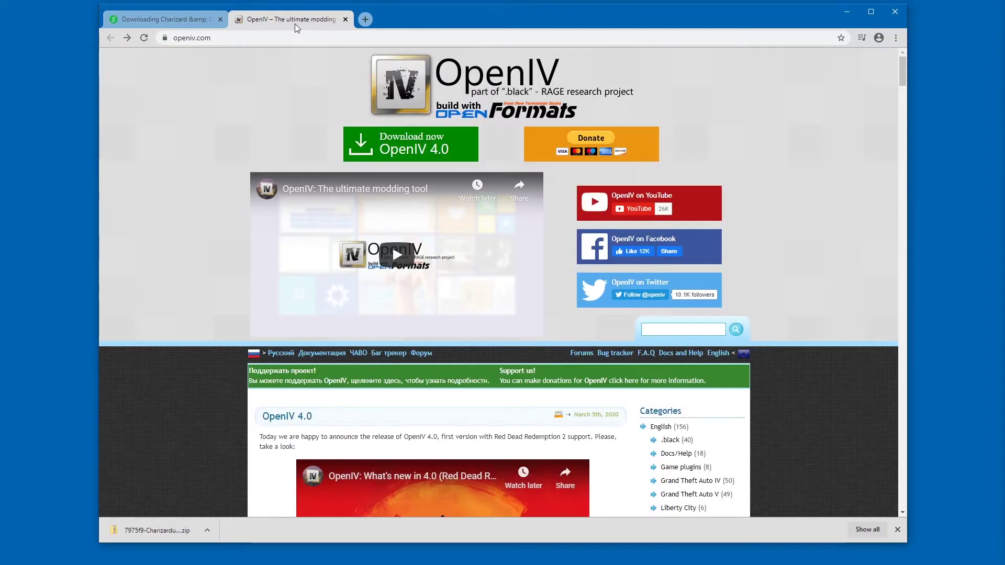
click(419, 149)
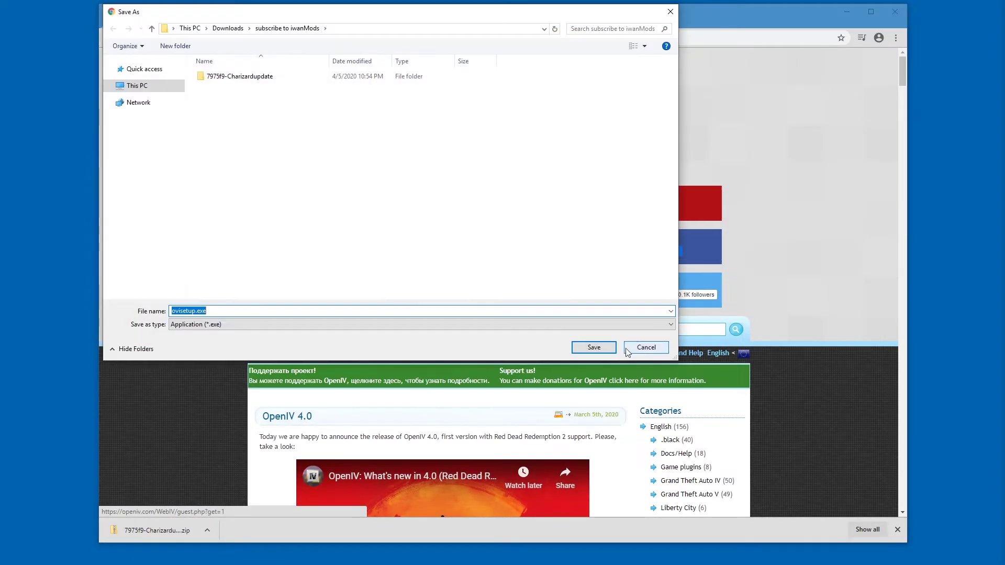
click(591, 345)
- Run ovisetup.exe from the subscribe to iwanMods folder and proceed in English to the installation options
key(alt+Tab)
click(369, 246)
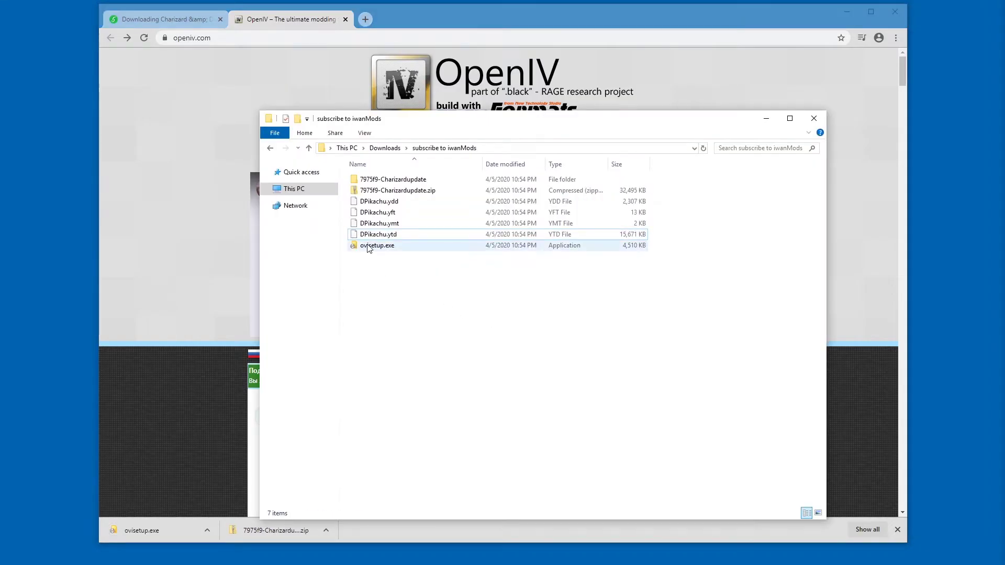
double_click(369, 246)
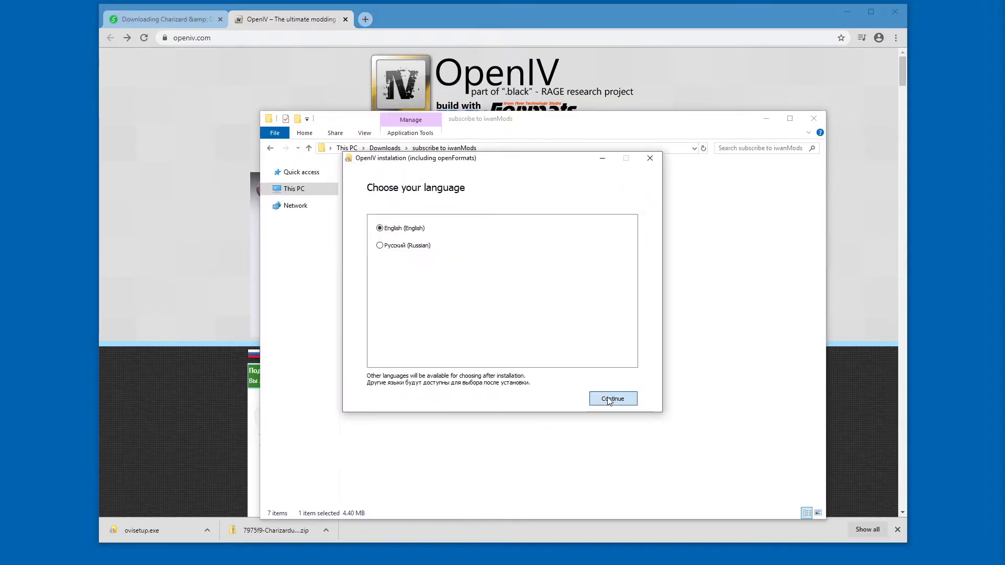
click(610, 400)
click(610, 398)
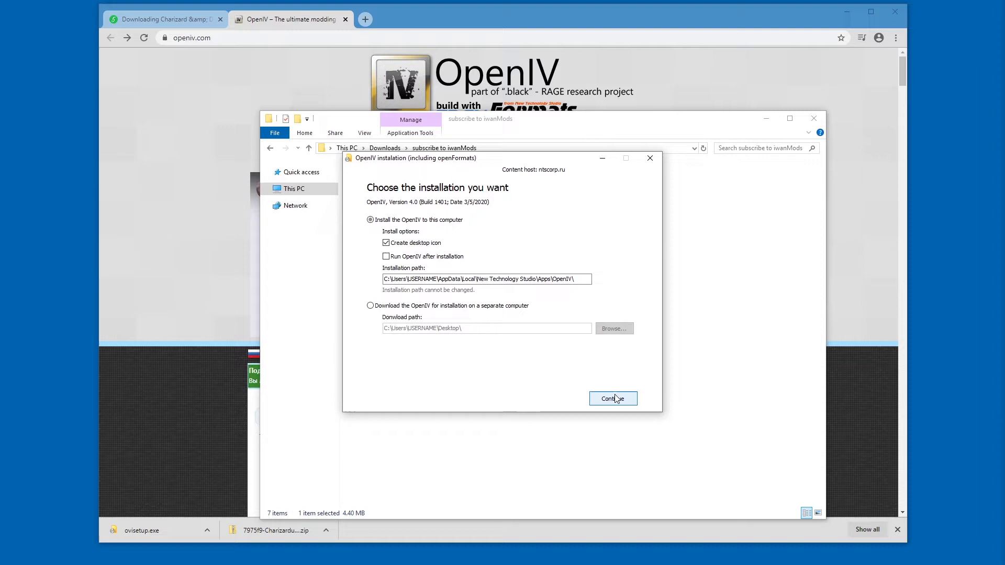
- Install OpenIV to this computer with a desktop icon, approve the download, and close the installer
drag(388, 279, 618, 273)
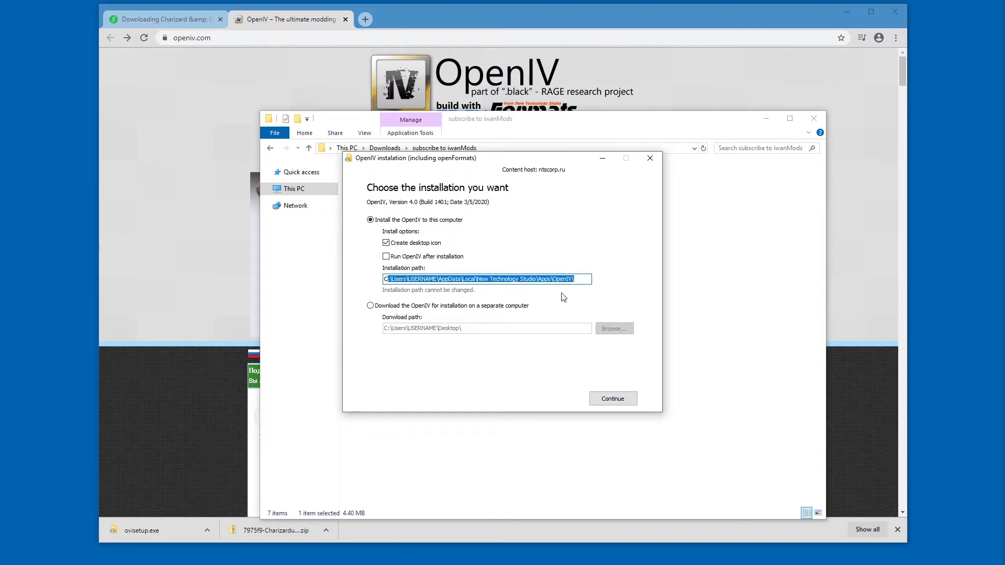
click(609, 406)
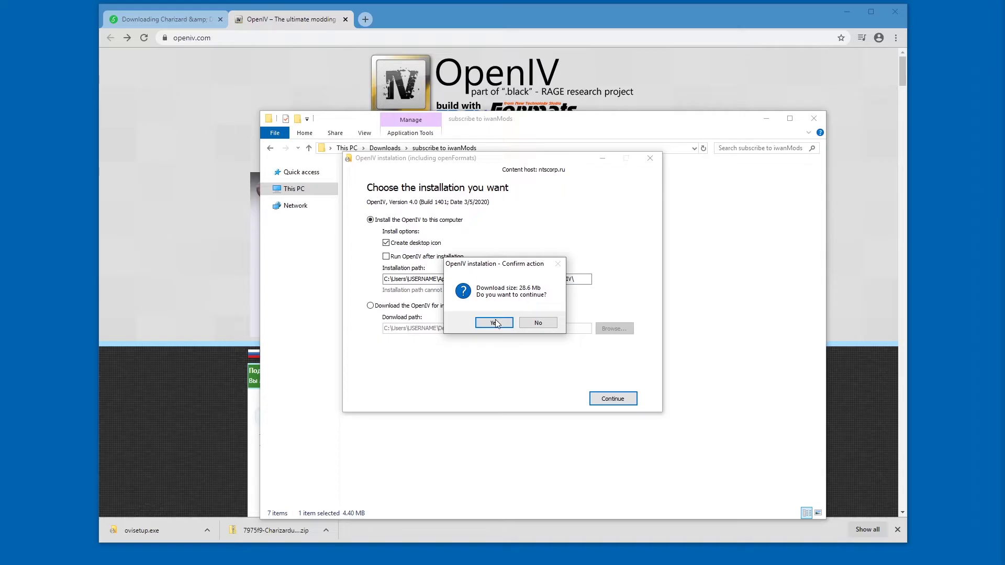
click(489, 325)
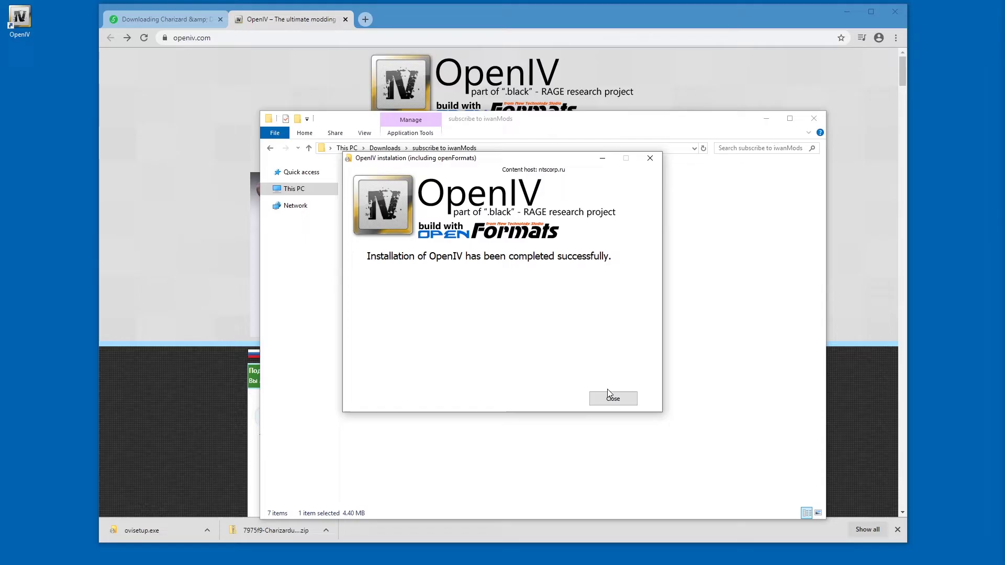
click(608, 397)
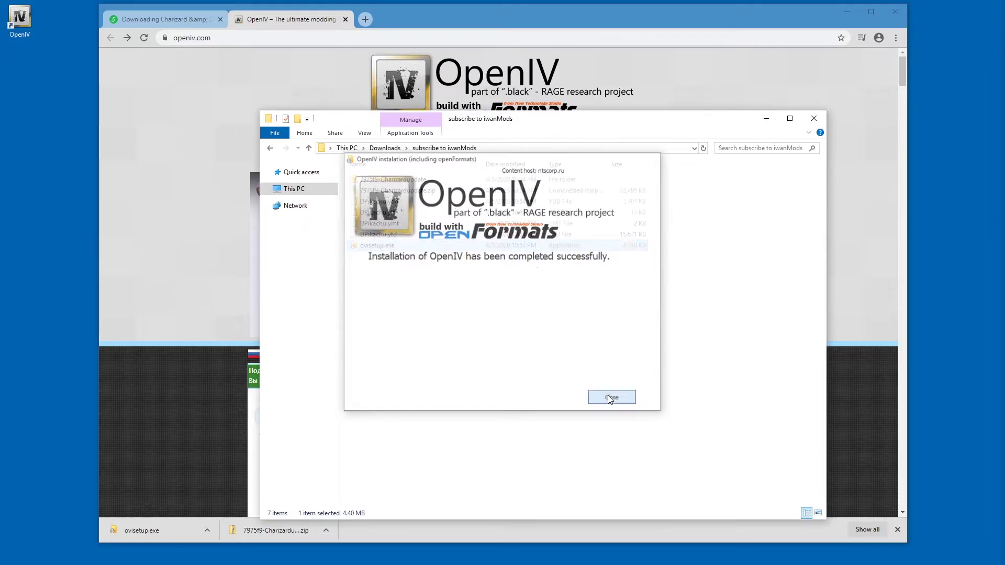
- Move the OpenIV shortcut away from the desktop's corner and start OpenIV for Grand Theft Auto V on Windows
click(33, 22)
drag(33, 22, 70, 84)
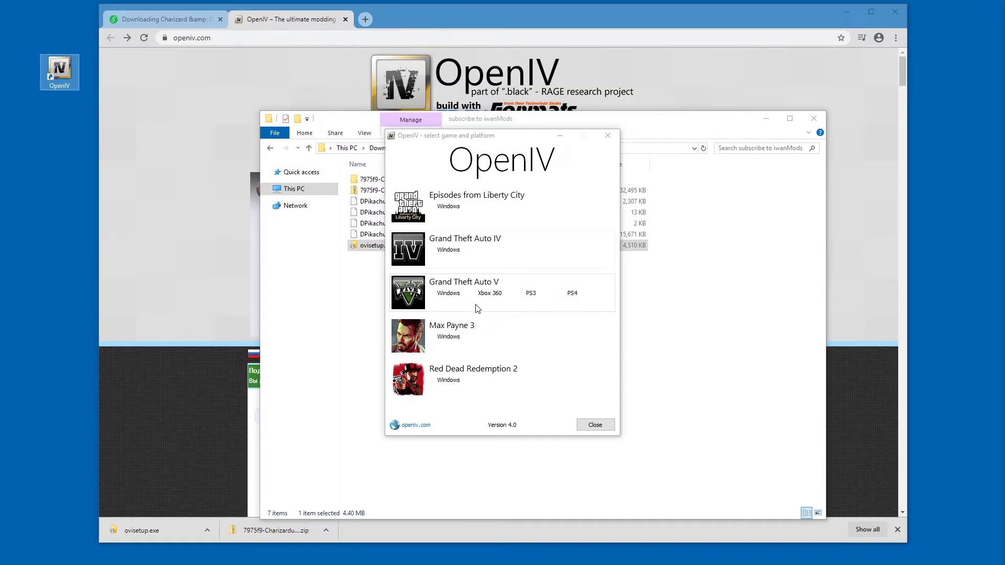
click(444, 295)
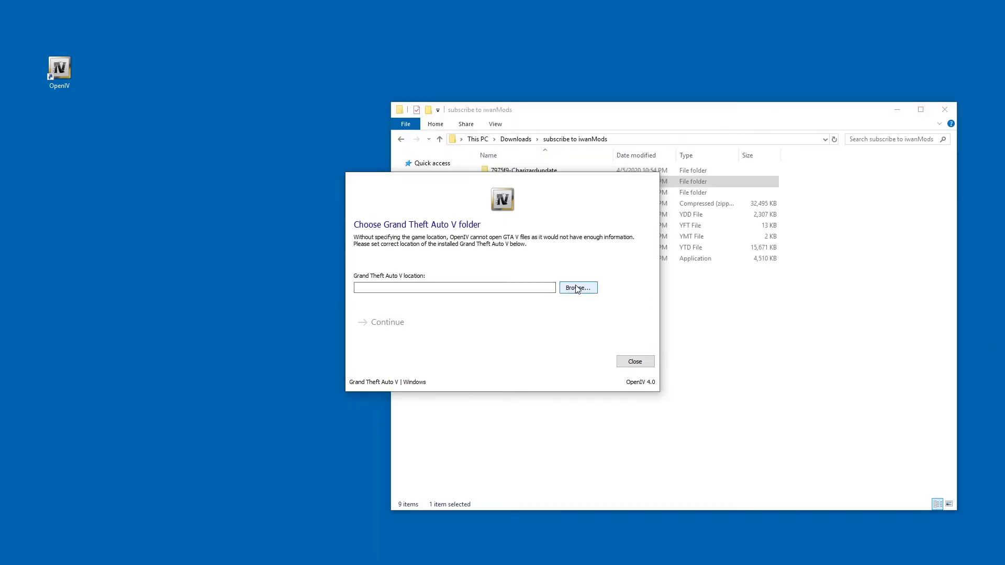
- Set the Grand Theft Auto V location to the GTAV folder inside subscribe to iwanMods and continue
click(578, 288)
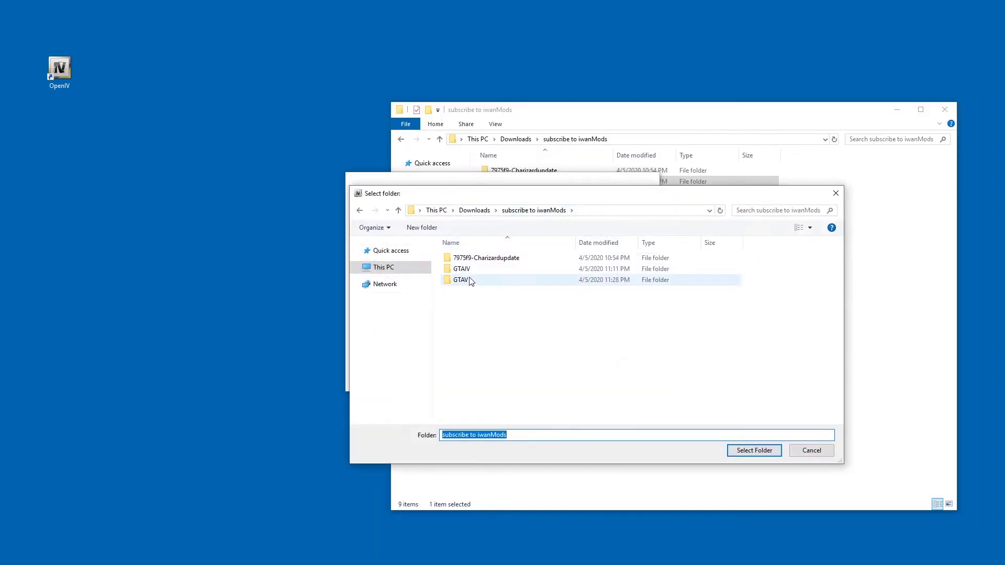
double_click(468, 281)
click(761, 455)
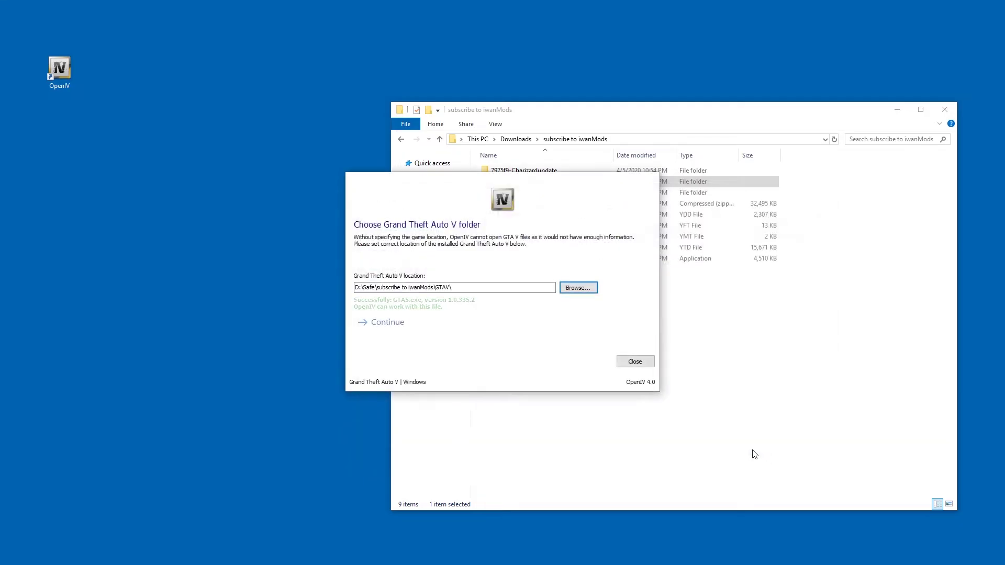
click(401, 320)
click(386, 324)
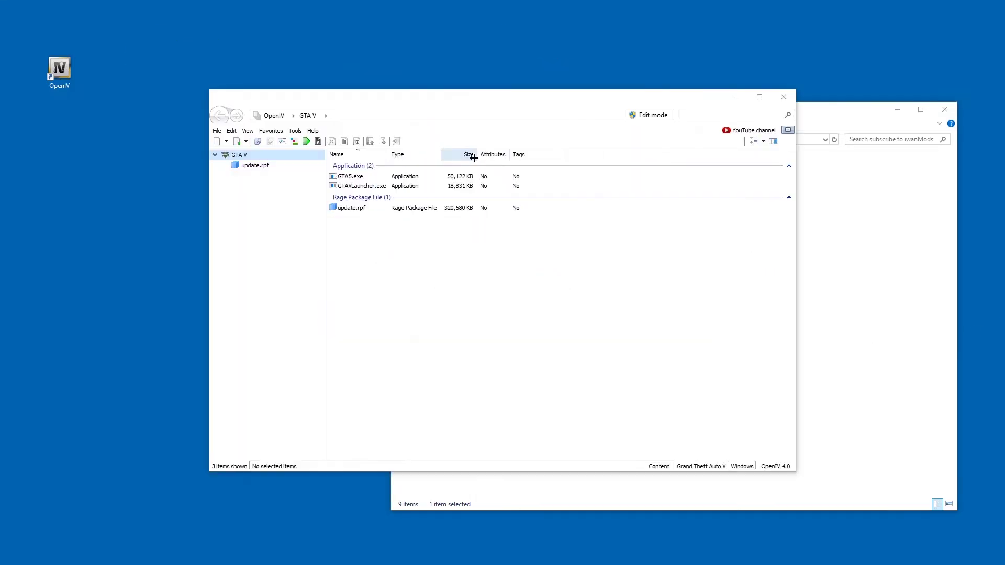
- Open DPikachu.ytd from the subscribe to iwanMods folder in the textures editor
click(296, 132)
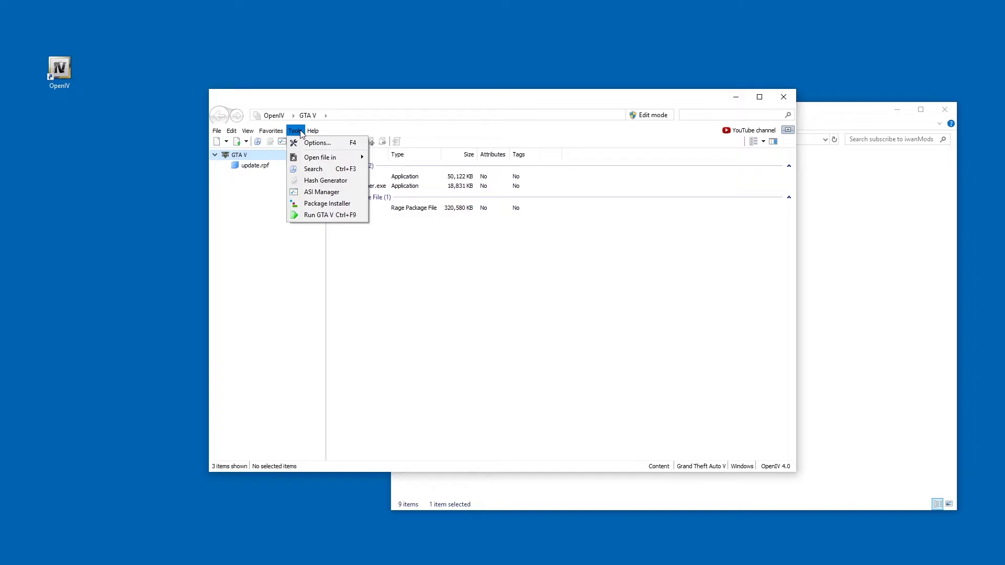
mouse_move(331, 156)
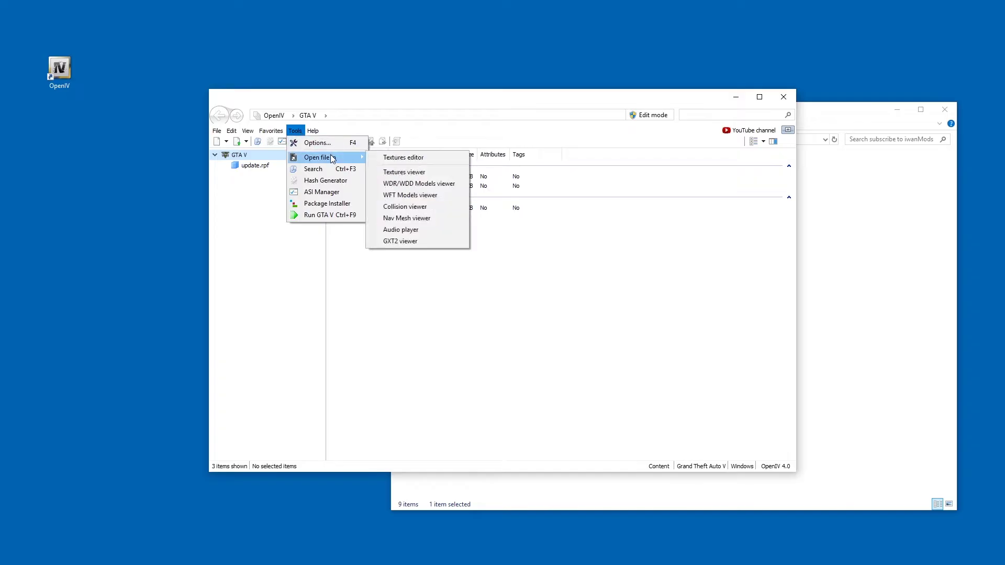
click(406, 158)
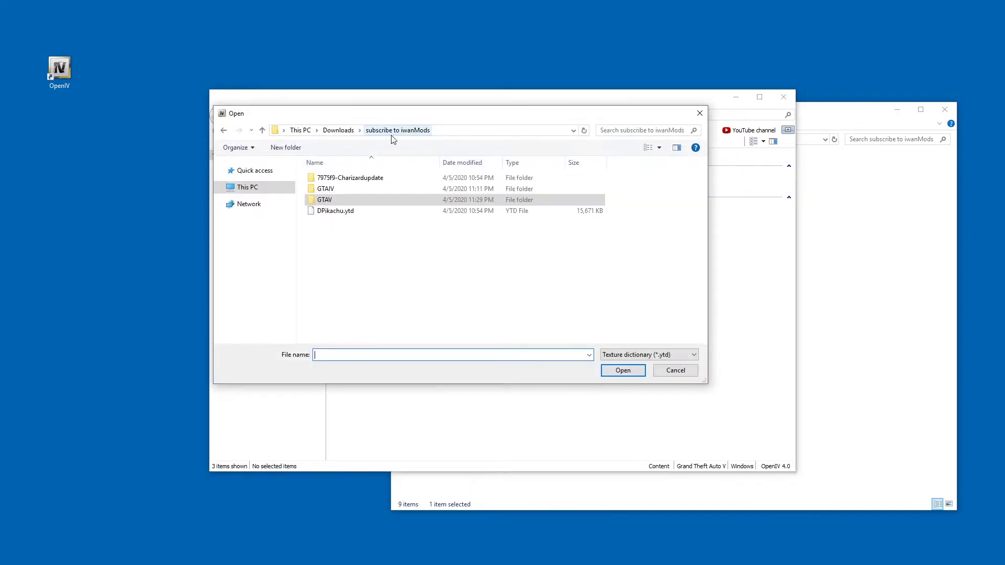
double_click(348, 214)
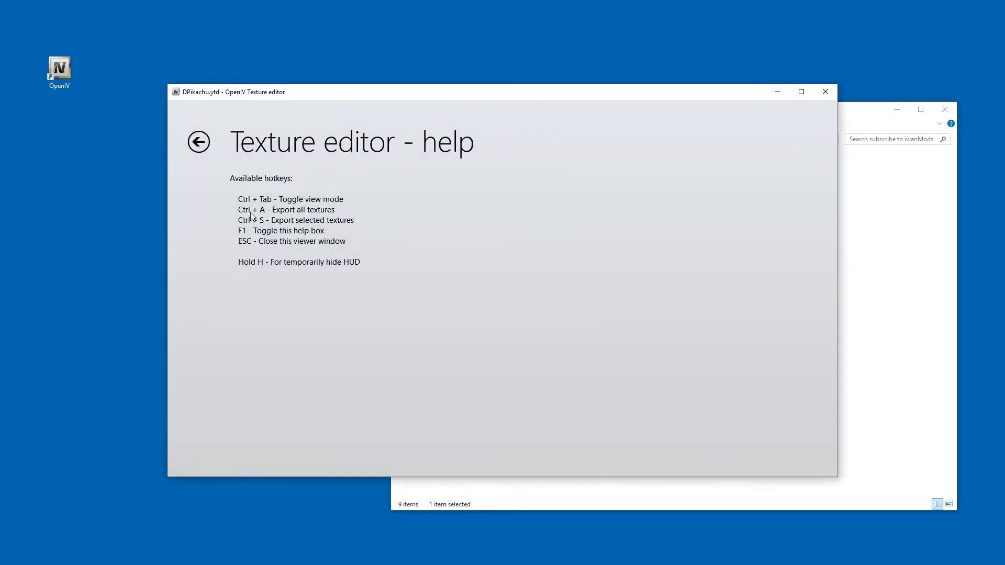
- Dismiss the texture editor help and preview the textures head_normal_000, head_spec_000, pika2diff and pikadiff
click(198, 142)
click(217, 179)
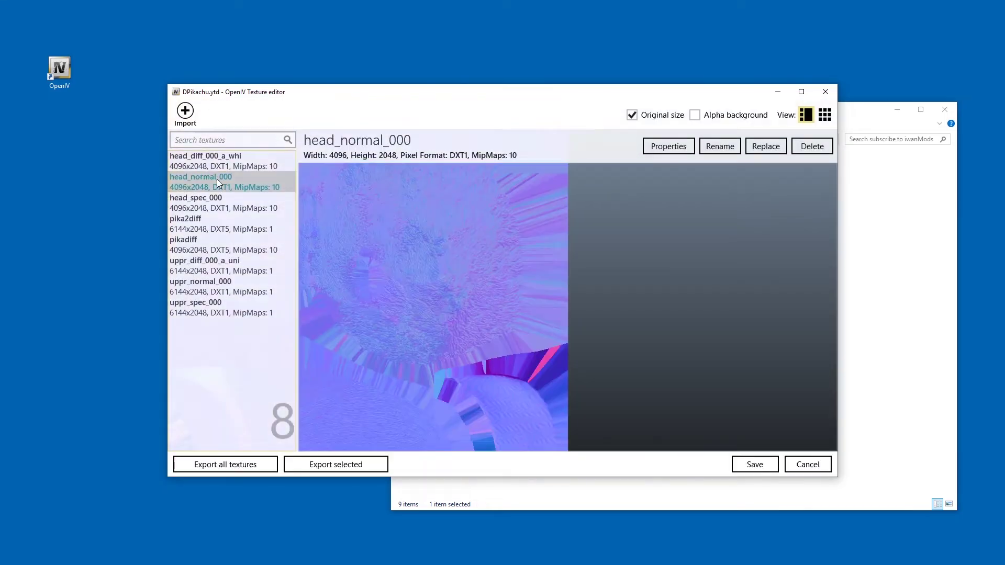
click(213, 204)
click(208, 220)
click(221, 249)
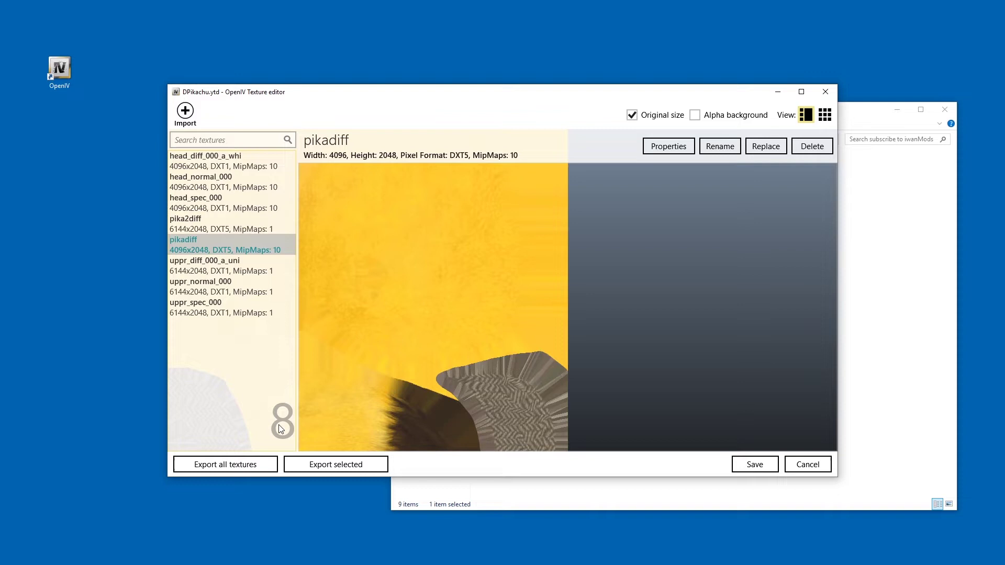
- Export all textures as JPEG images into a new folder named Export inside subscribe to iwanMods
click(227, 466)
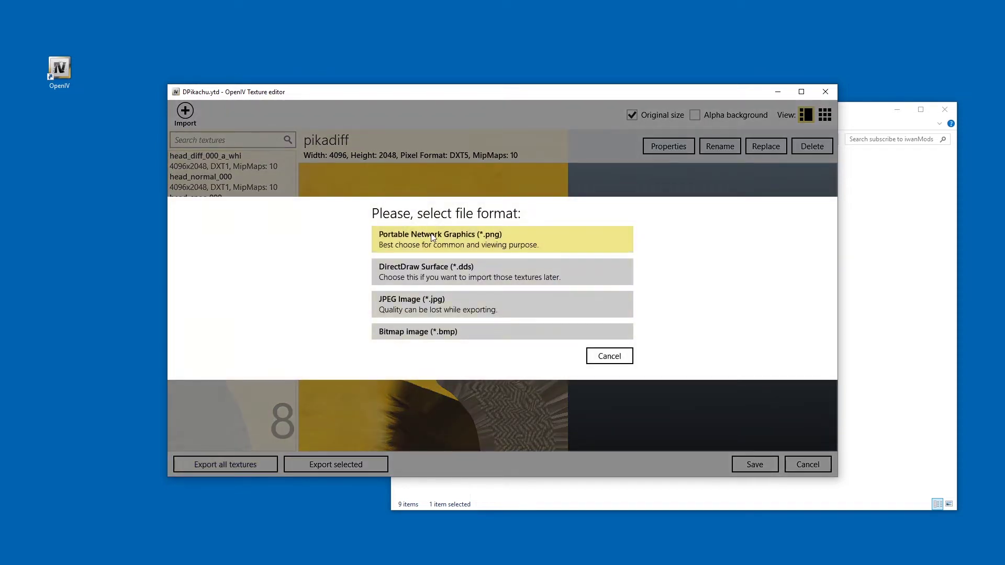
click(426, 303)
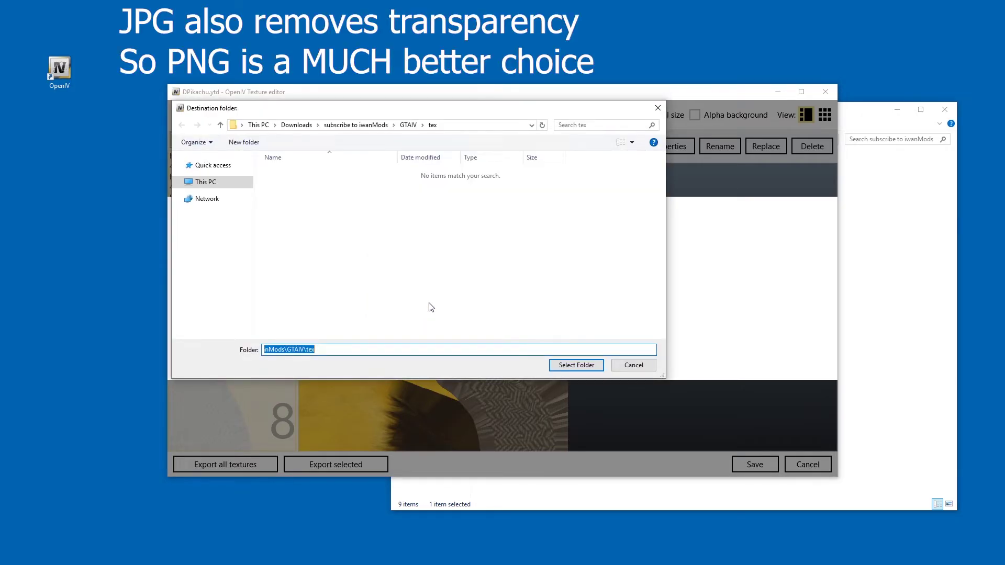
key(ctrl+shift+n)
text(E)
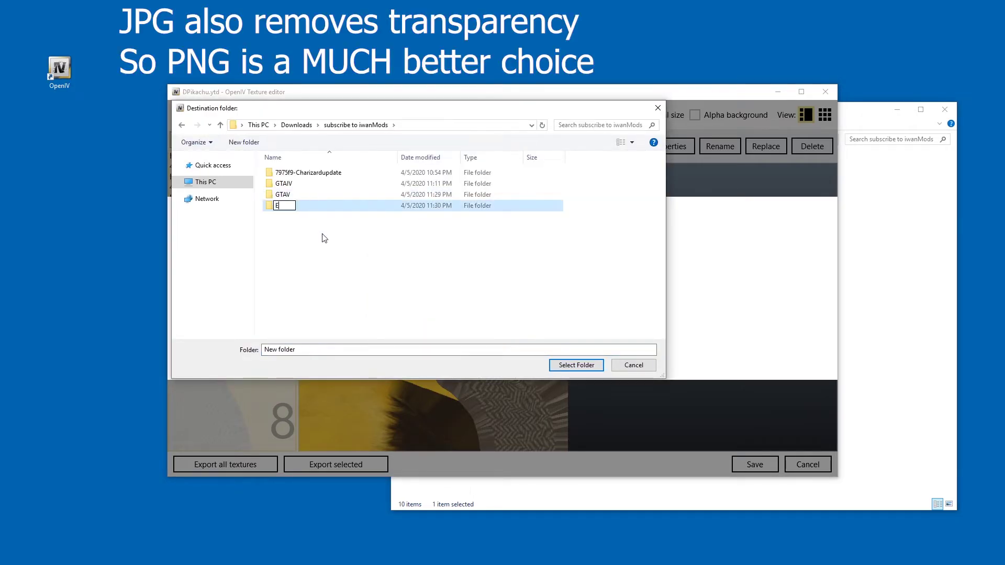
text(xport)
key(Return)
key(Return)
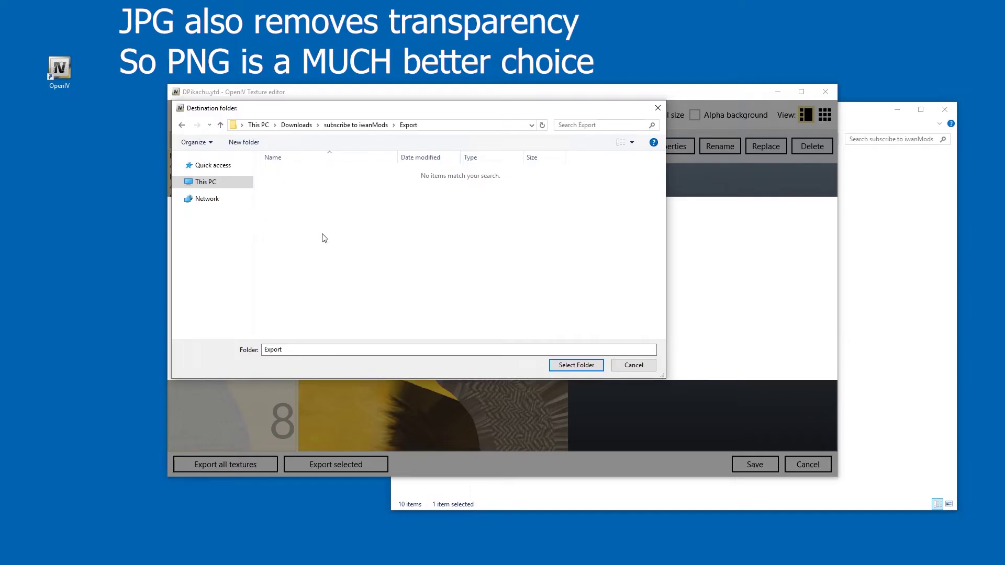
click(559, 365)
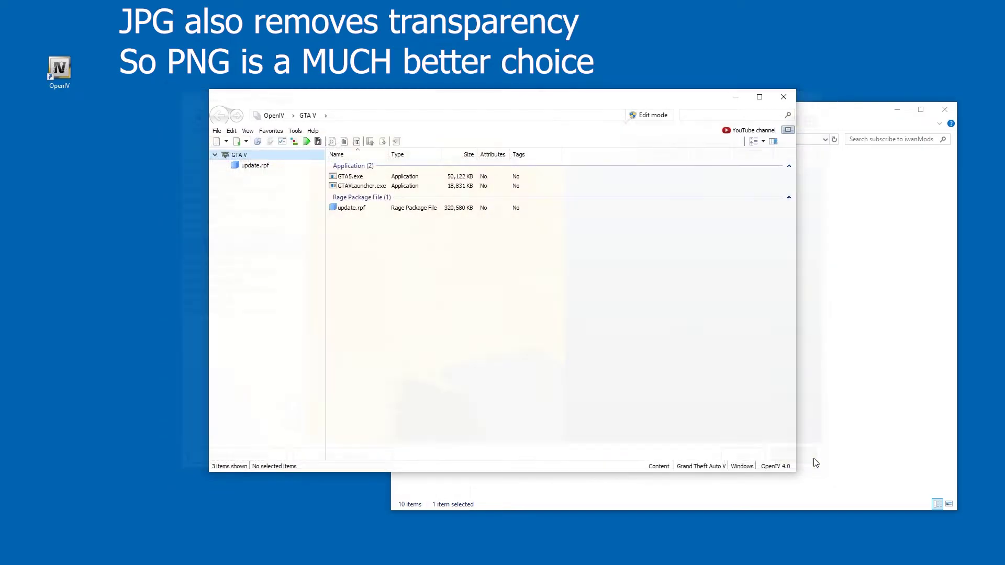
- Move DPikachu.ydd from the subscribe to iwanMods folder into the GTA V folder and open it in OpenIV
click(879, 227)
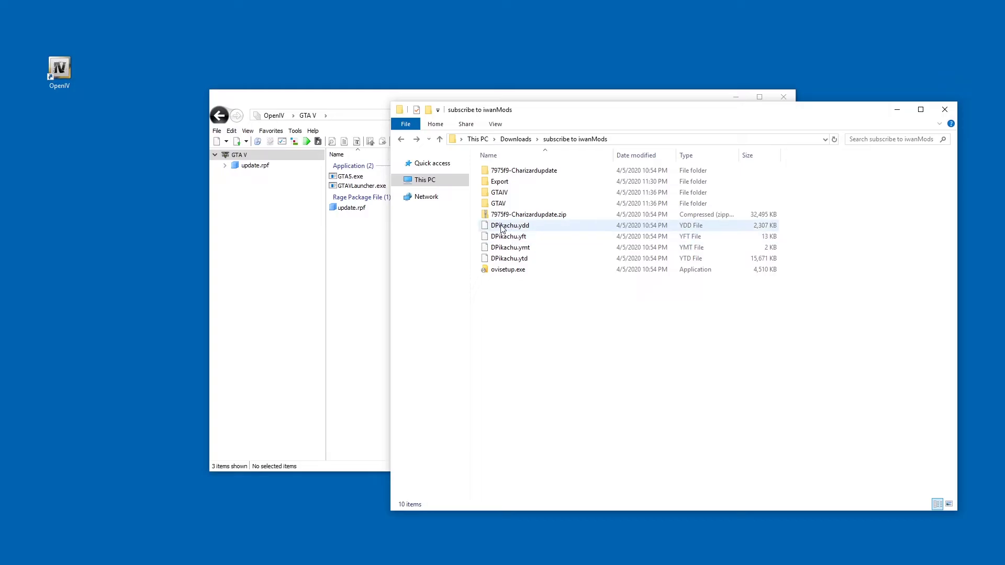
drag(501, 228, 343, 225)
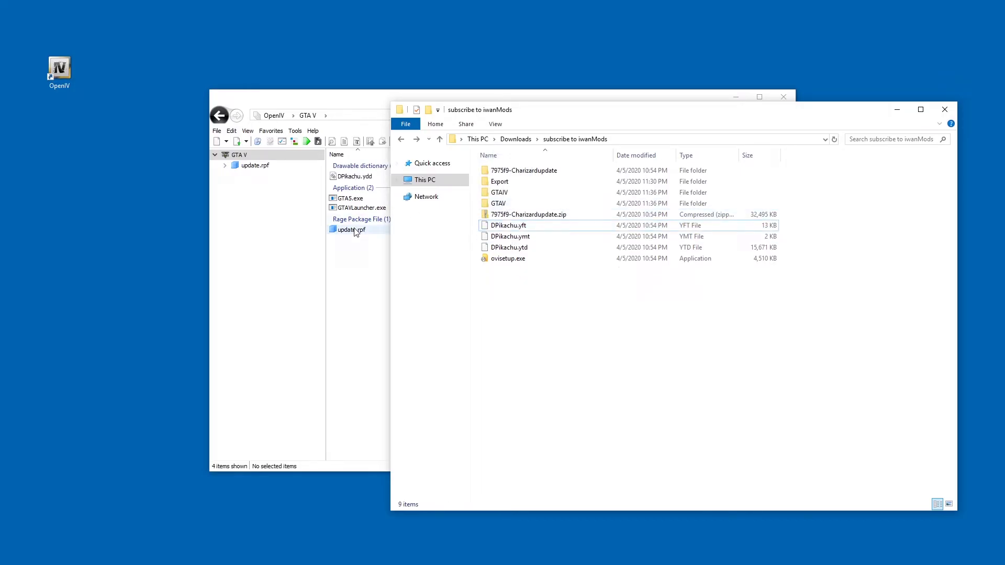
click(300, 244)
click(361, 177)
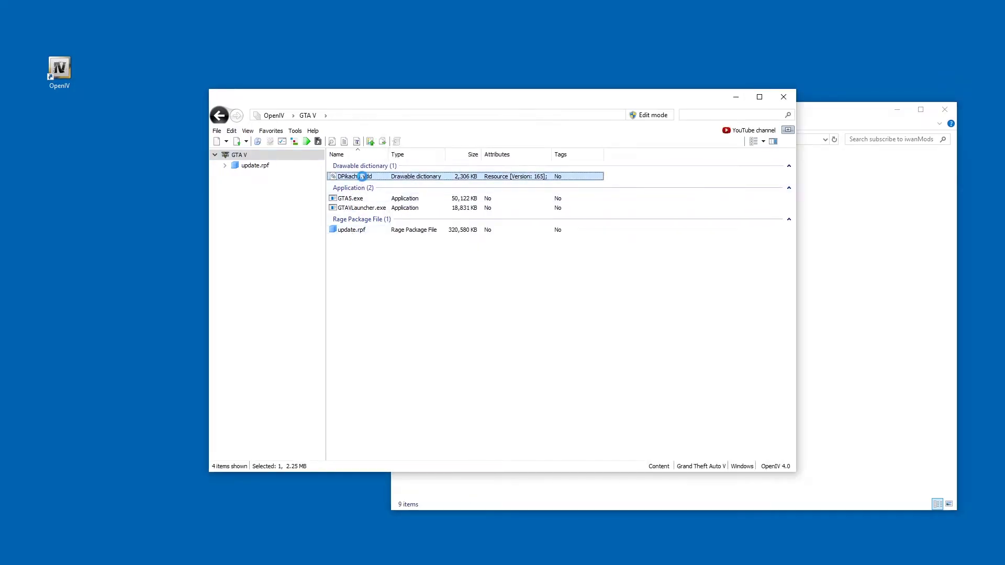
- Open DPikachu.ydd in the Model Viewer and add the Pikachu texture dictionary (.ytd) to the displayed model
double_click(363, 177)
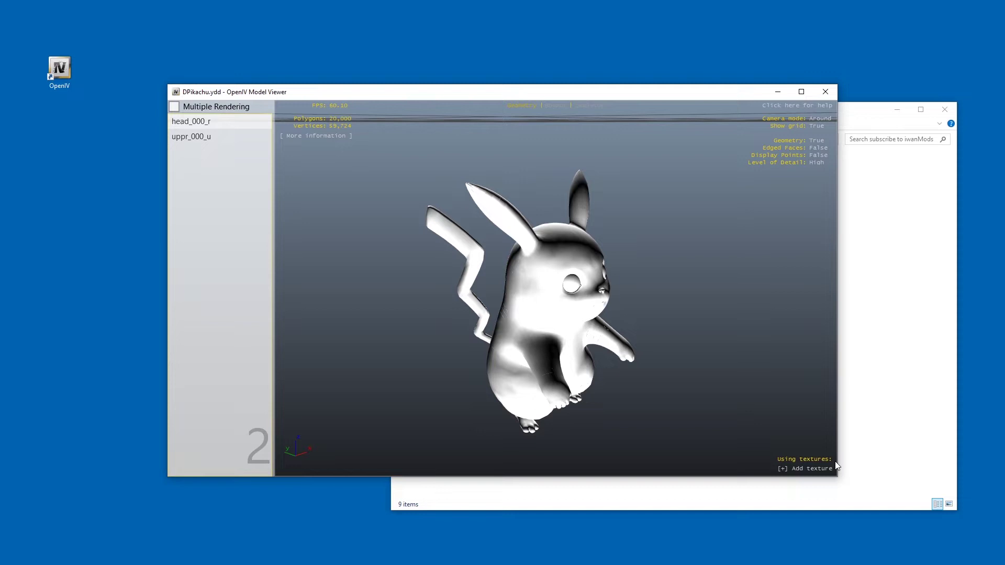
click(789, 472)
click(812, 473)
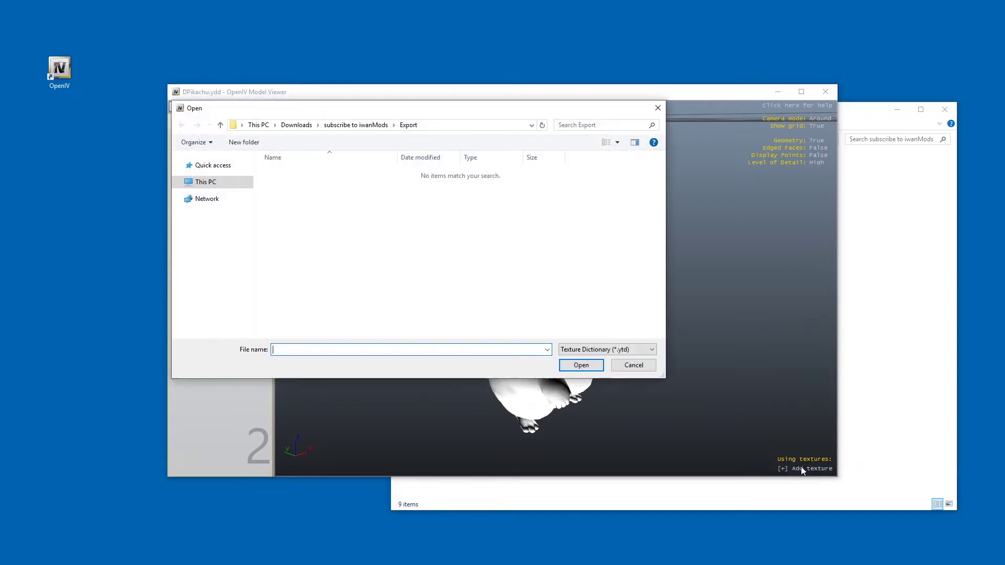
double_click(309, 216)
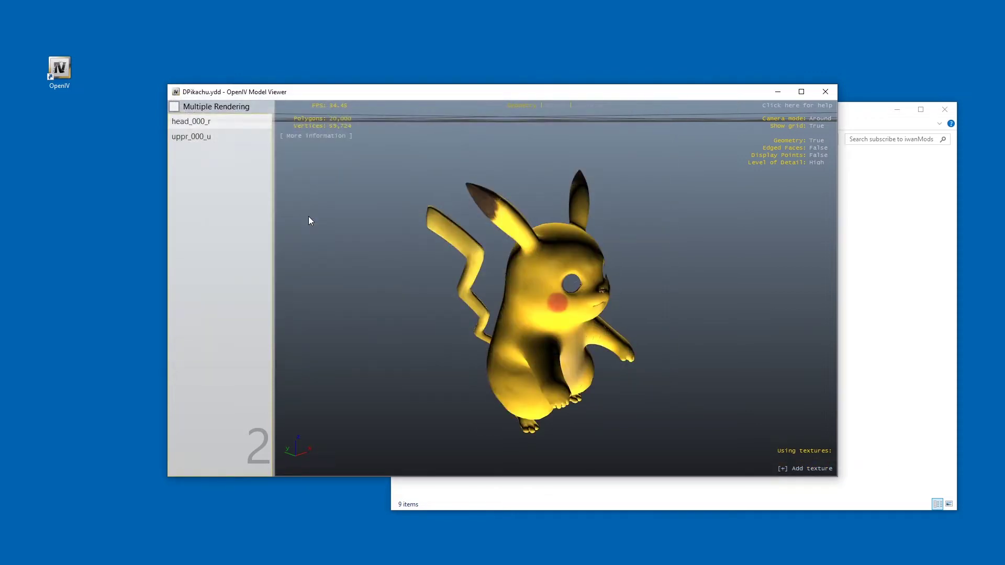
drag(419, 280, 557, 337)
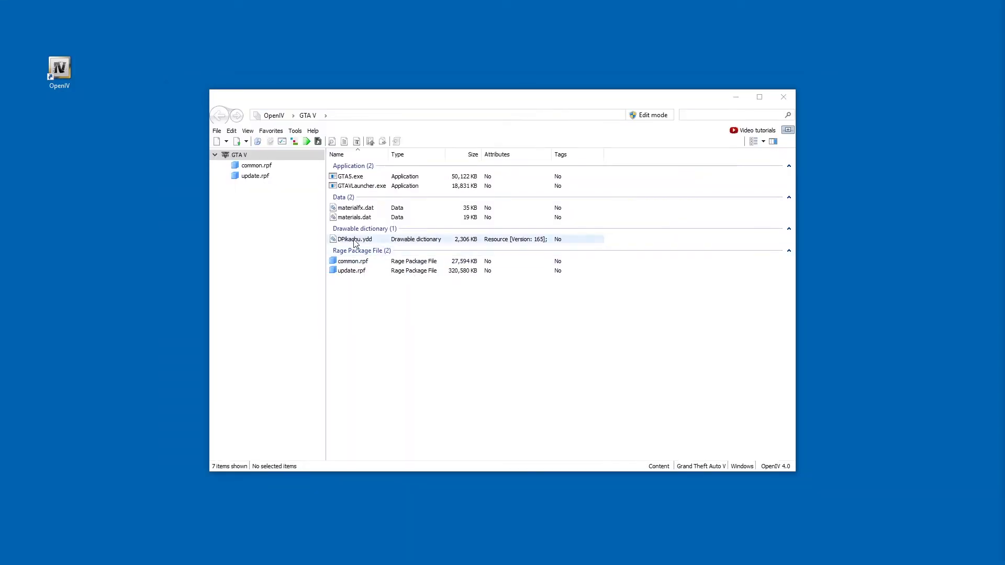
- Export DPikachu.ydd to openFormats (.odd) into the Export folder of subscribe to iwanMods and check the exported files there
click(367, 241)
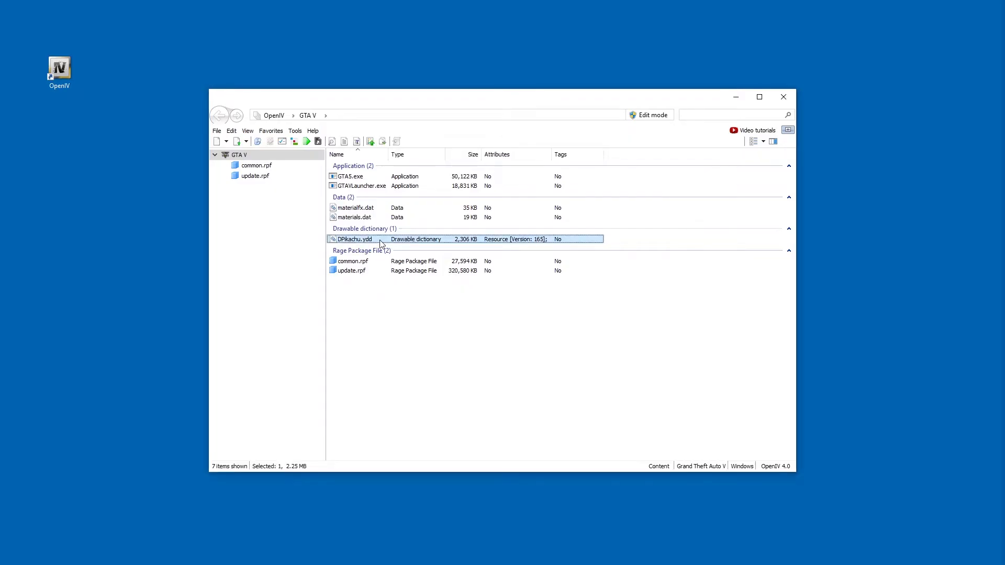
right_click(360, 242)
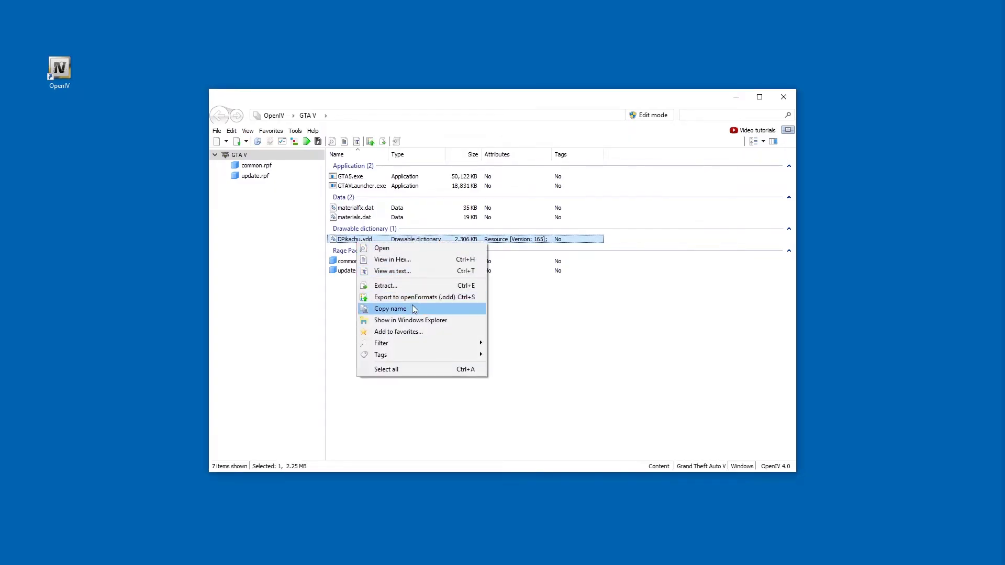
click(448, 298)
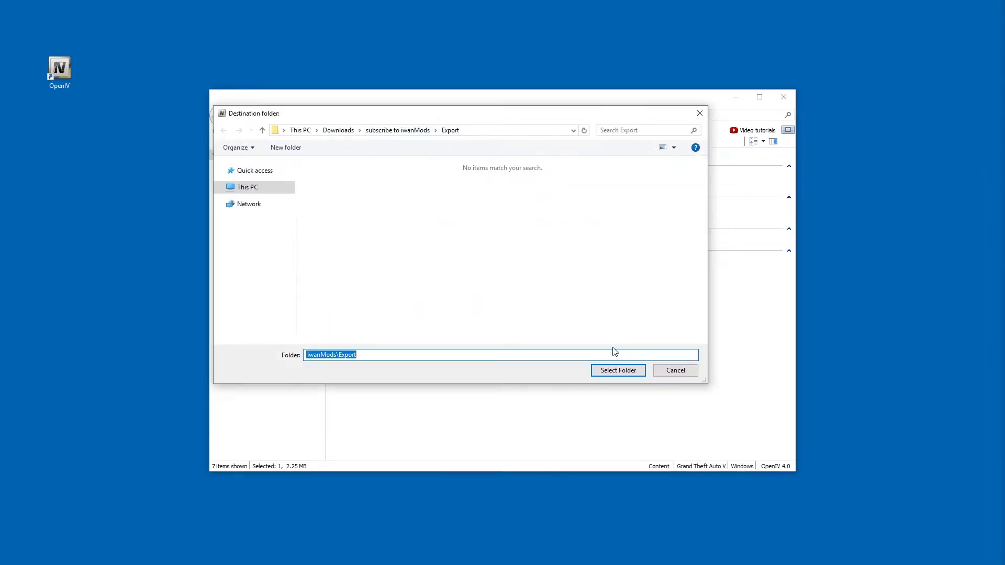
click(622, 372)
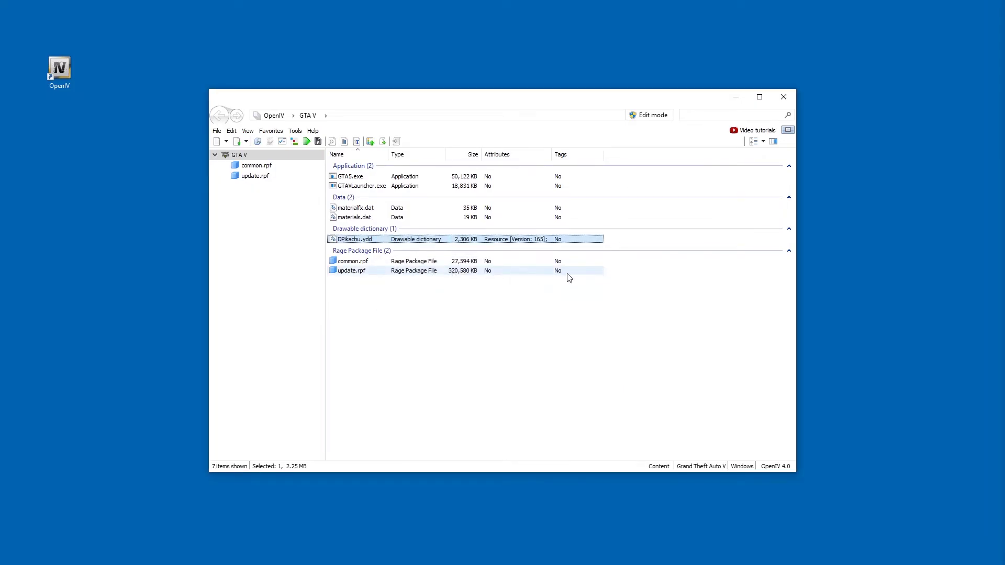
click(577, 207)
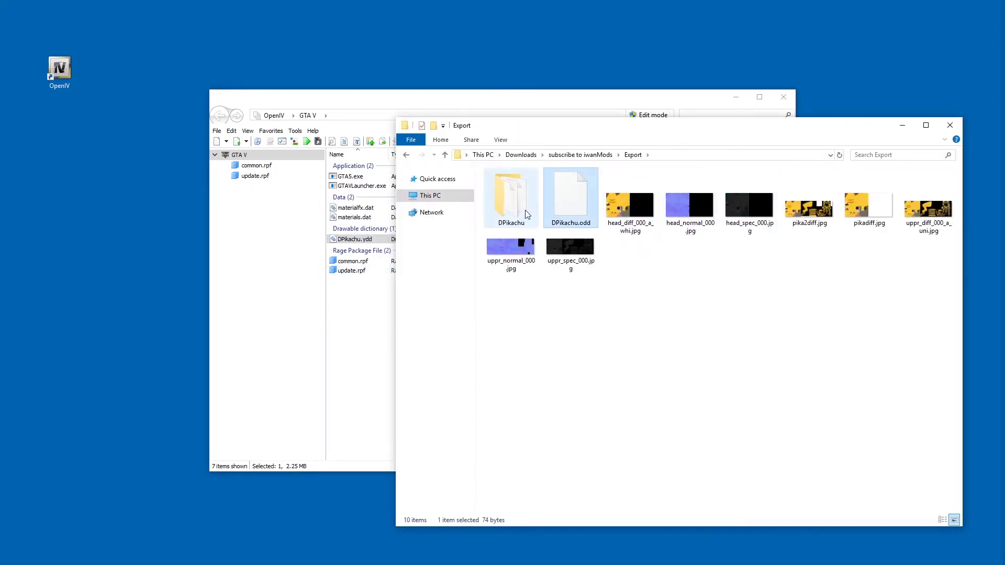
click(505, 208)
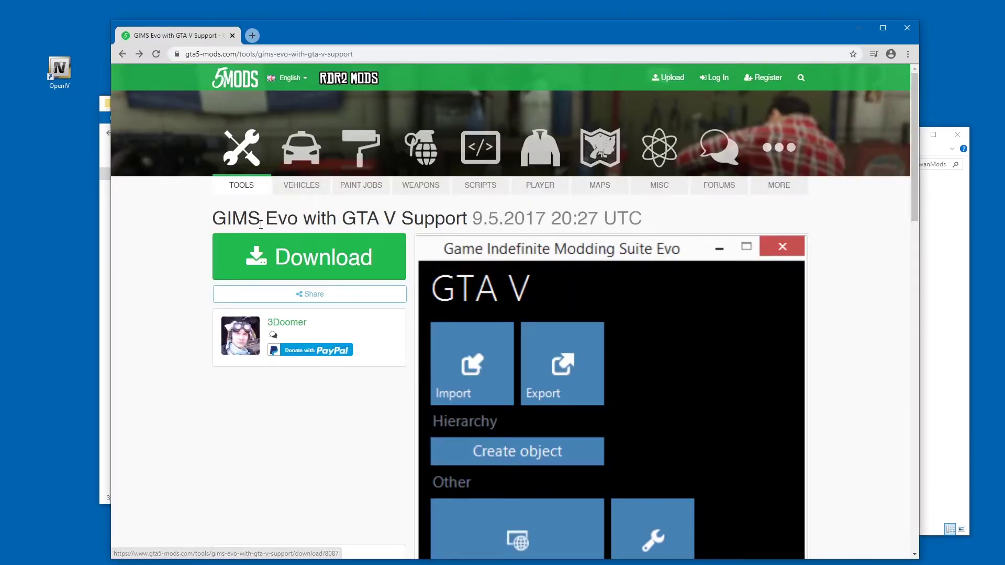
- Copy the EvoGIMS_manualinstall.rar link for the manual installation version from the description on the GIMS Evo with GTA V Support page
double_click(244, 223)
drag(267, 222, 545, 222)
click(494, 210)
scroll(641, 316, down, 12)
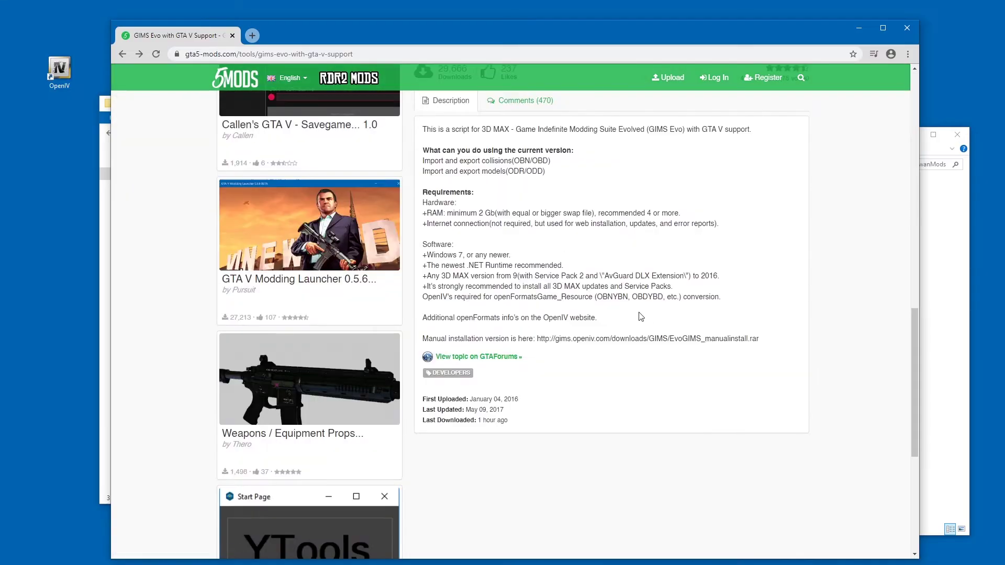
drag(763, 343, 543, 343)
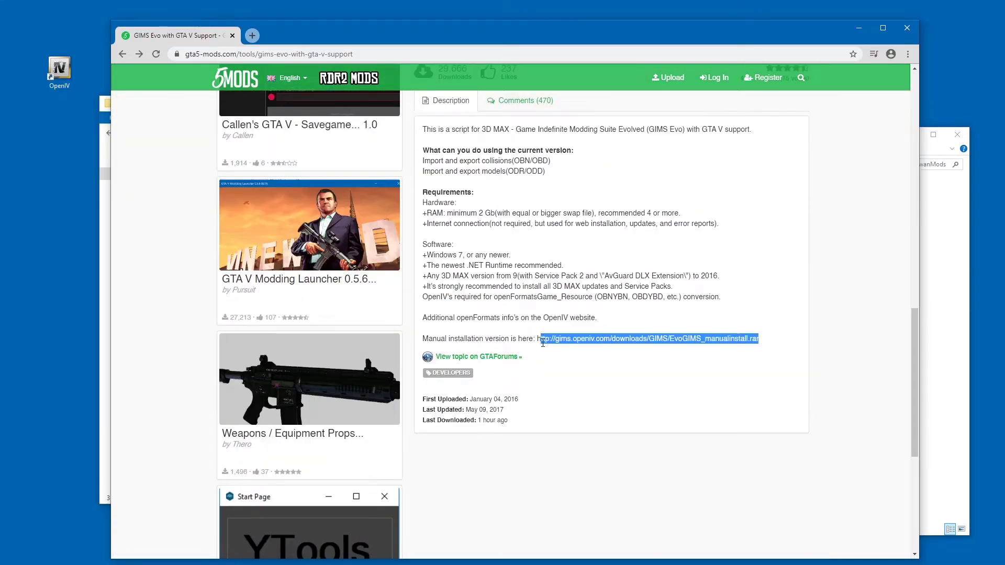
key(ctrl+c)
- Download EvoGIMS_manualinstall.rar from the copied link into the subscribe to iwanMods folder and close the browser
key(ctrl+t)
click(464, 54)
key(ctrl+v)
key(Return)
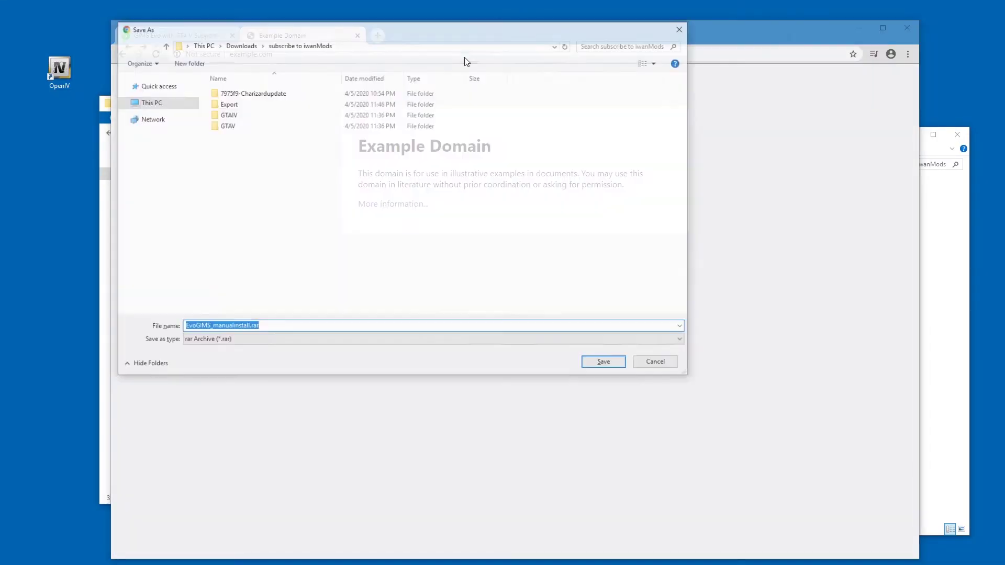
click(590, 363)
key(ctrl+Tab)
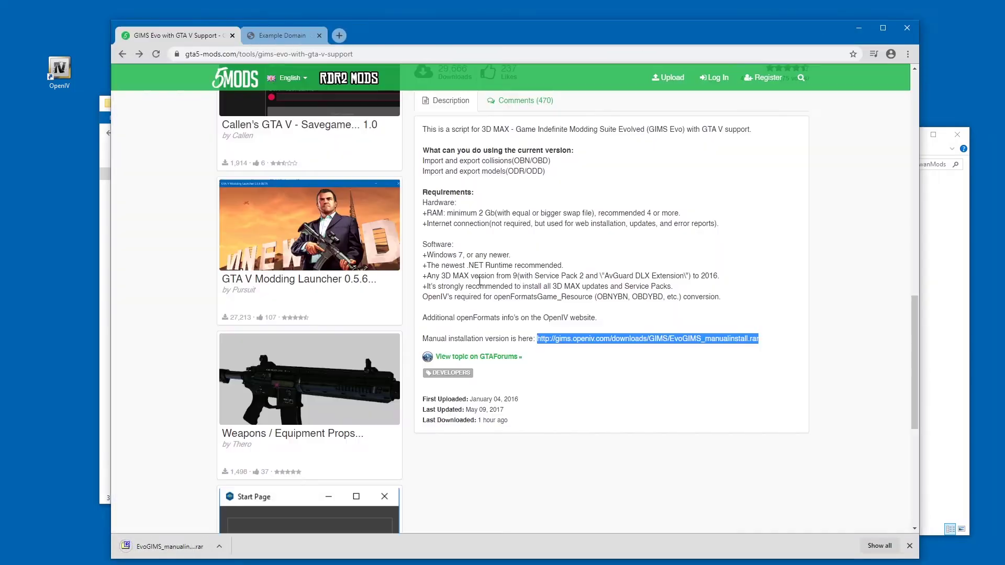
key(alt+F4)
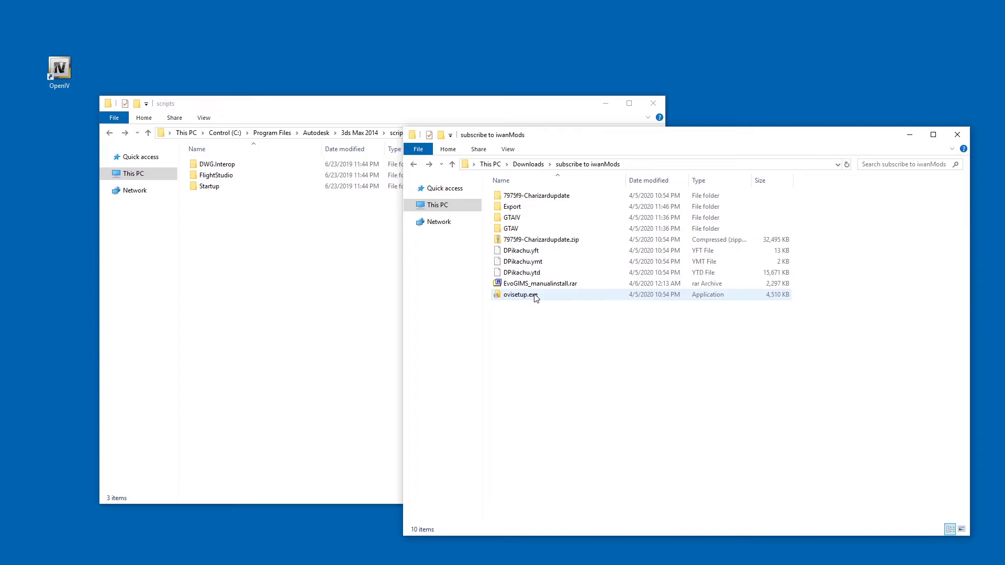
- Extract EvoGIMS_manualinstall.rar with 7-Zip into its own EvoGIMS_manualinstall folder
right_click(529, 284)
mouse_move(472, 327)
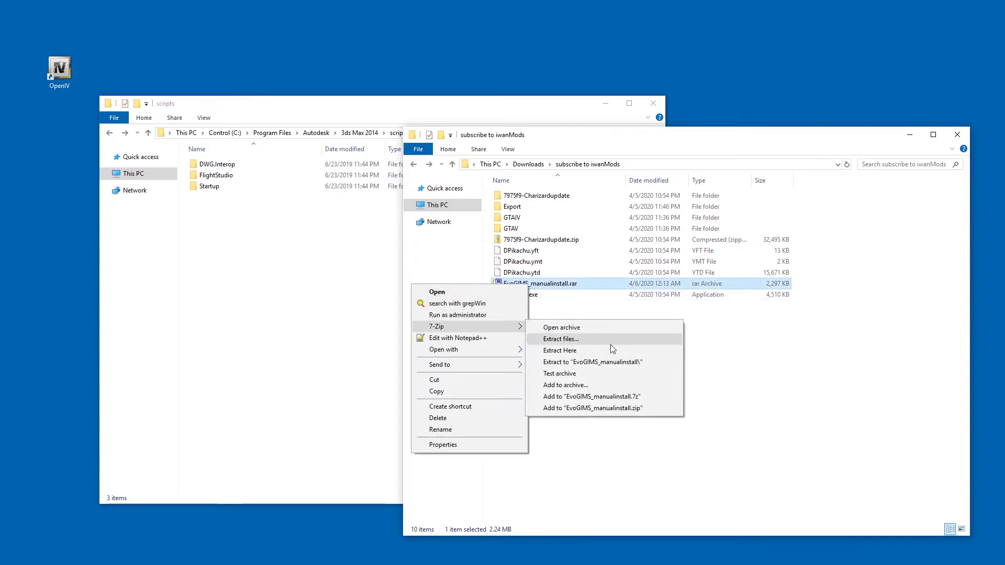
click(614, 362)
click(553, 211)
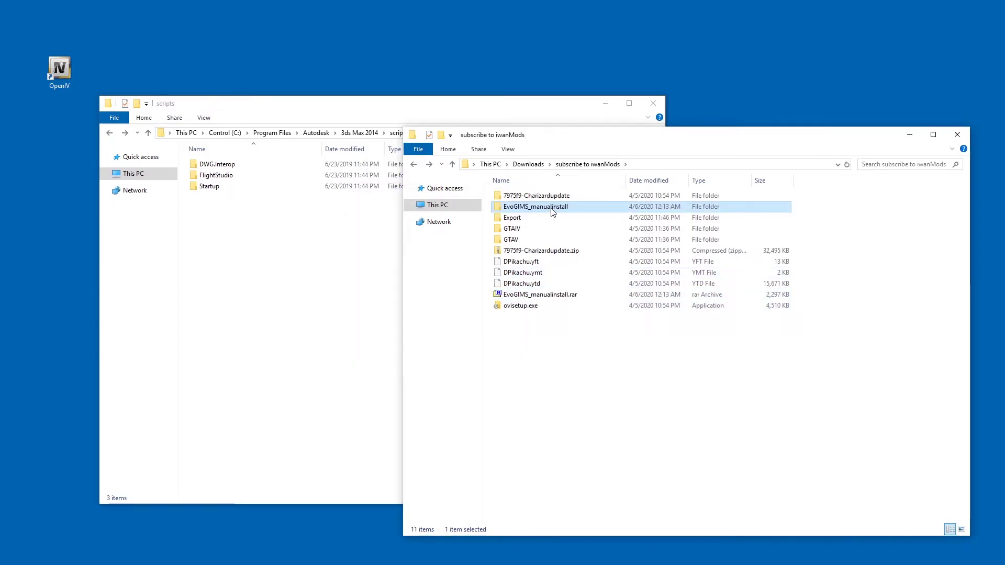
- Open scripts\startup inside EvoGIMS_manualinstall and the Startup folder under C:\Program Files\Autodesk\3ds Max 2014\scripts in the other window
double_click(553, 211)
click(518, 209)
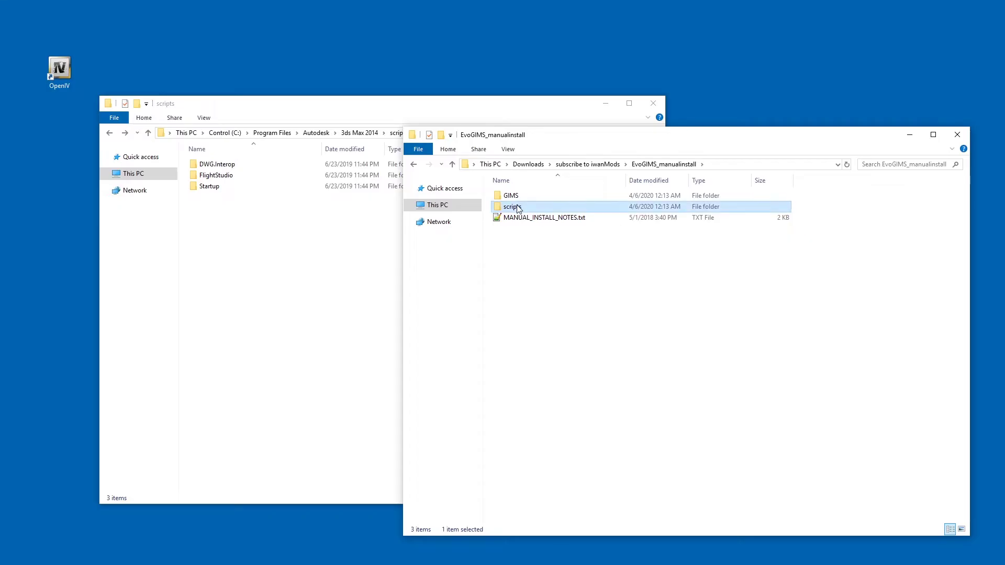
double_click(512, 209)
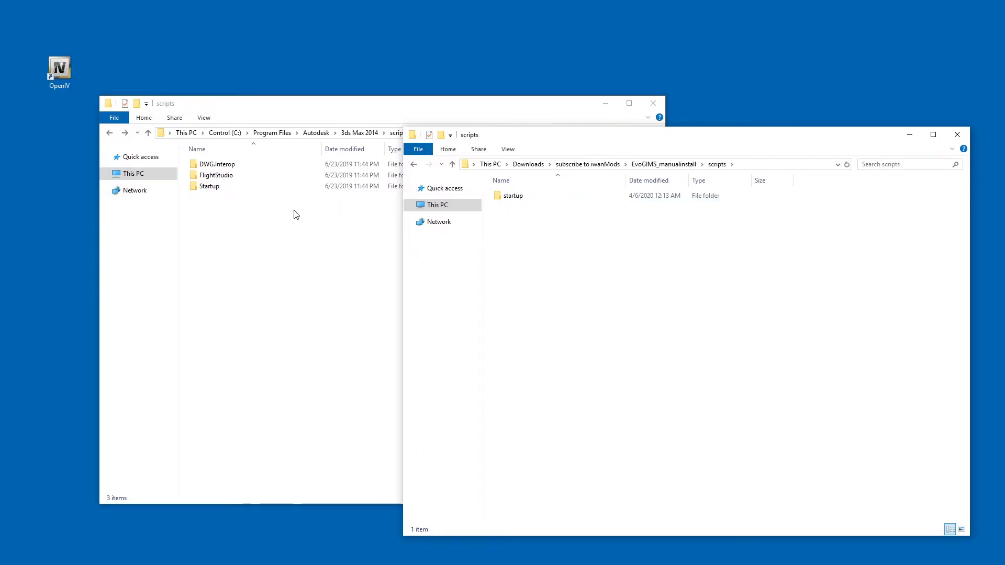
click(274, 222)
click(432, 131)
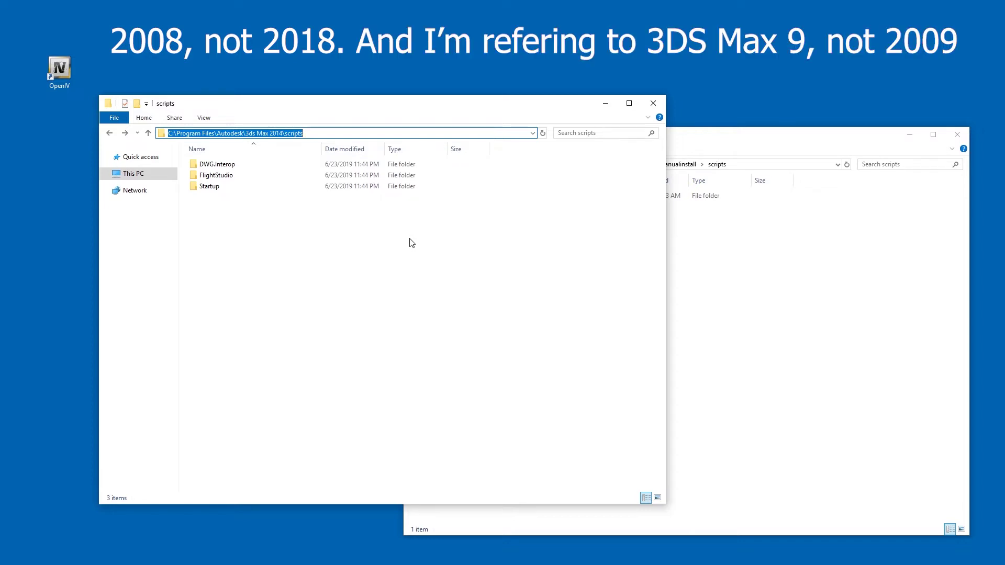
click(713, 213)
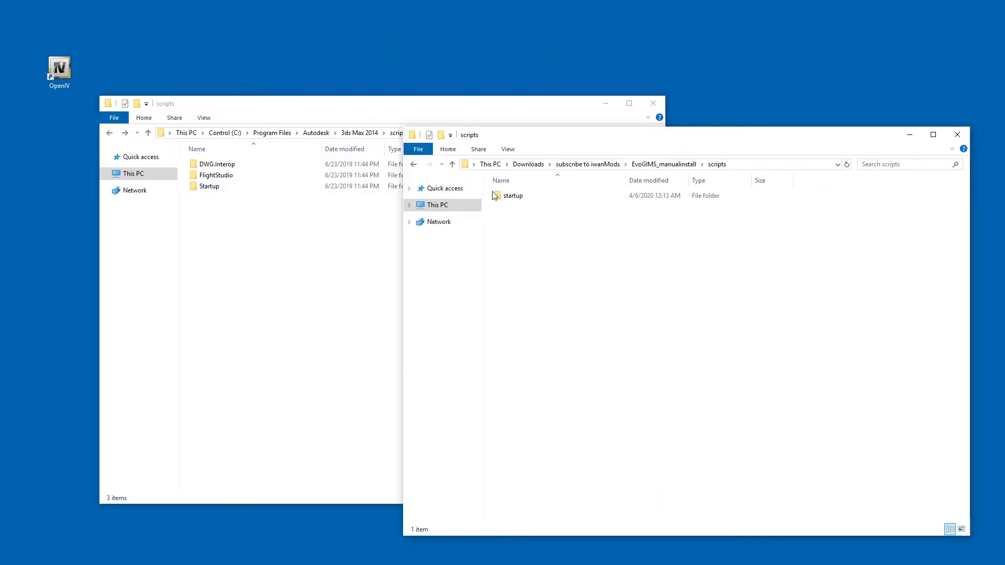
double_click(496, 196)
double_click(212, 187)
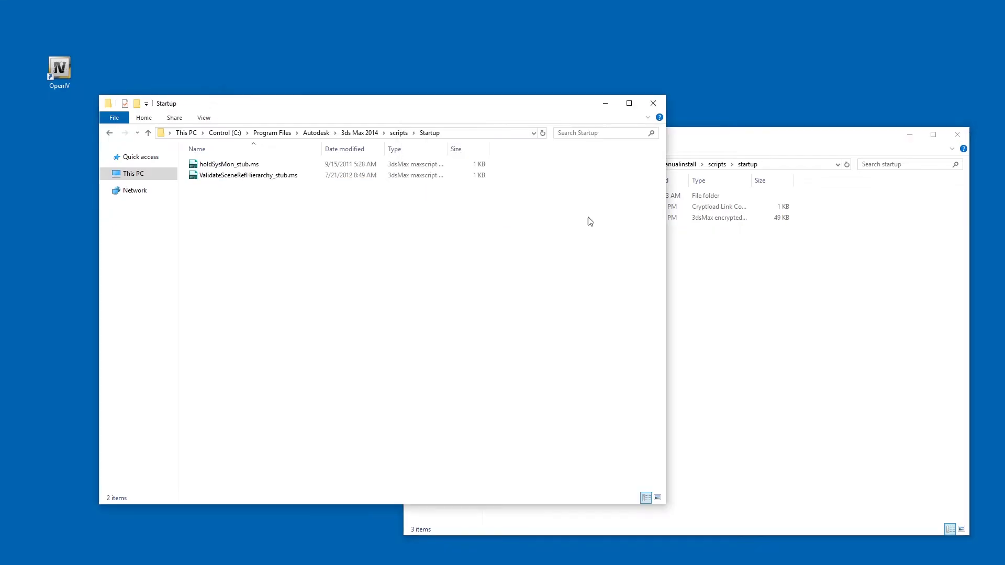
- Copy GIMS_GUI, GIMS.ccf and GIMS.mse into the 3ds Max 2014 Startup folder, granting administrator permission for the copy
click(772, 261)
drag(739, 280, 322, 215)
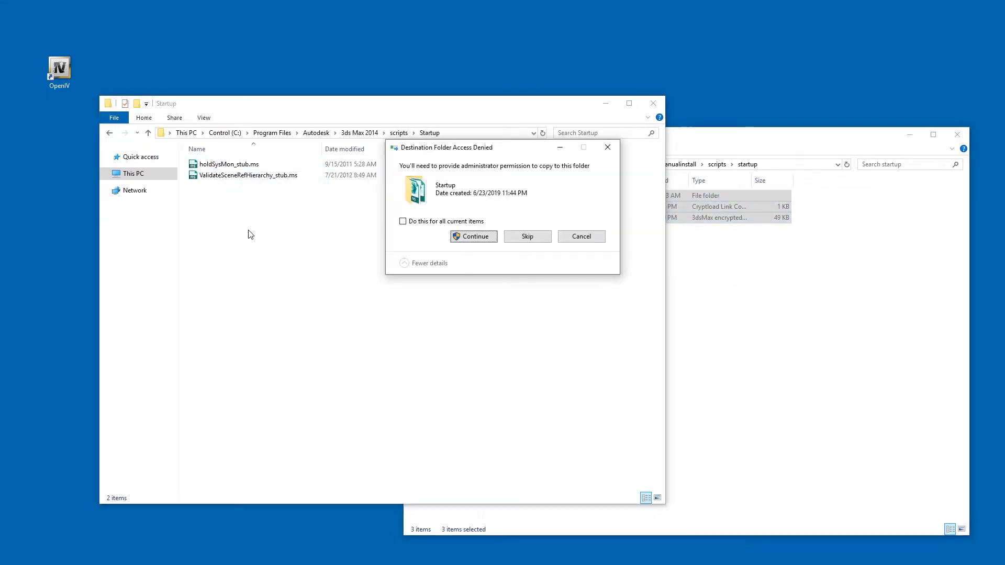
click(466, 237)
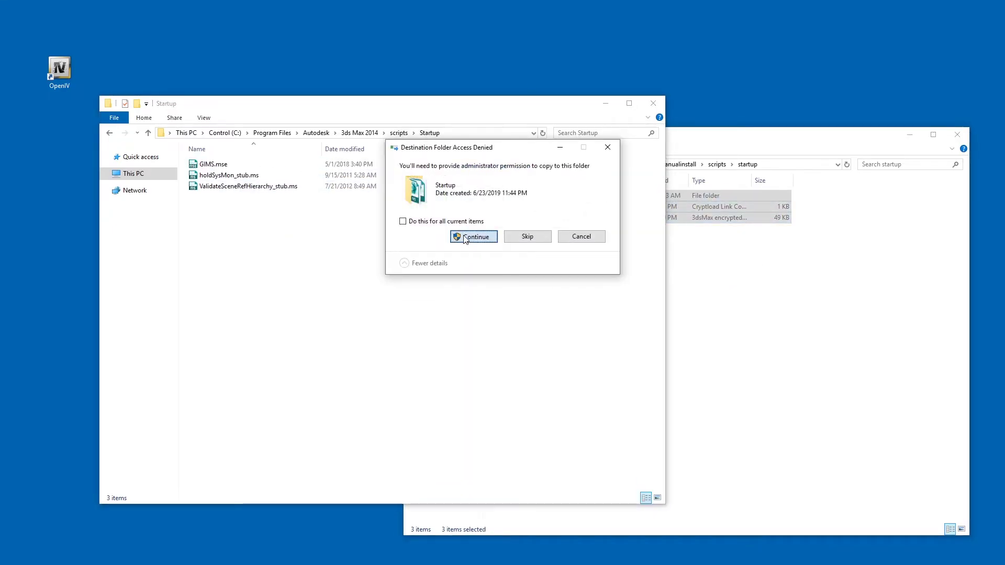
click(464, 238)
click(463, 237)
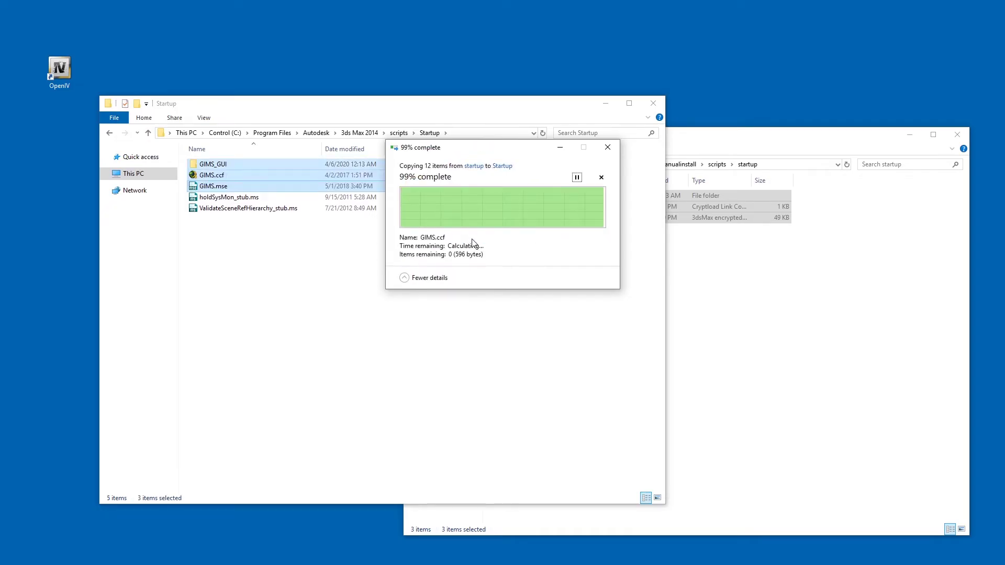
- Look into the GIMS folder inside EvoGIMS_manualinstall and return to the parent folder
click(680, 164)
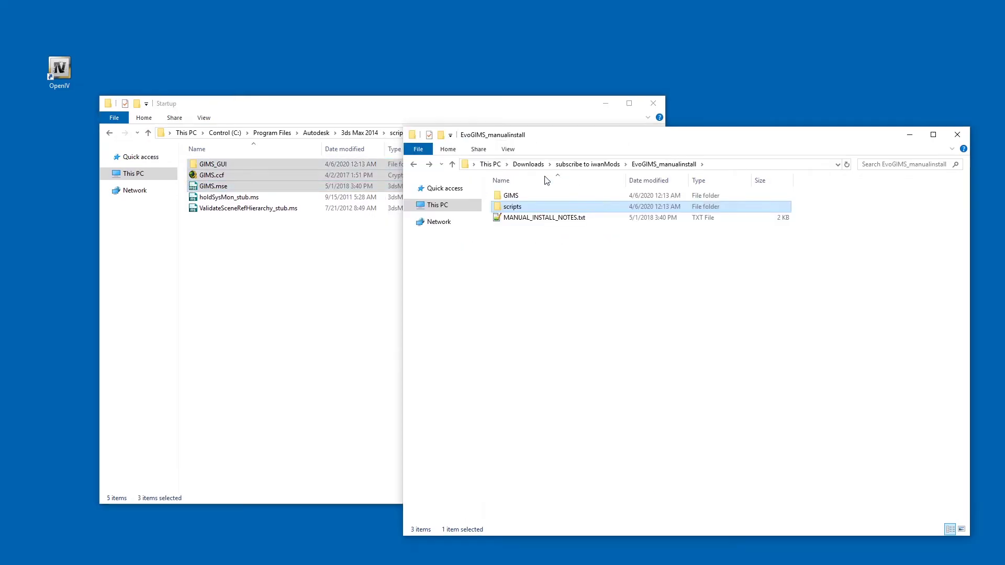
double_click(527, 198)
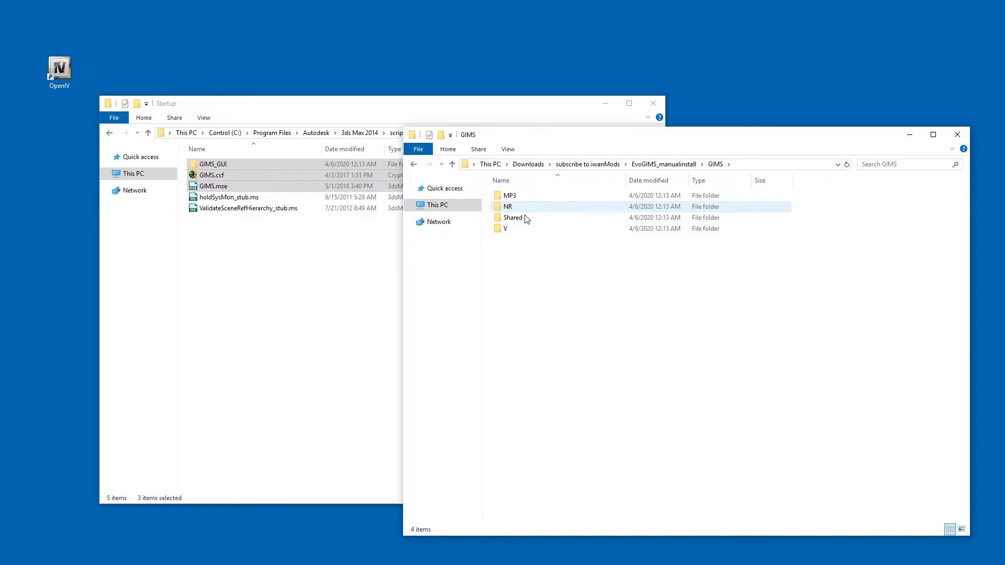
key(alt+Left)
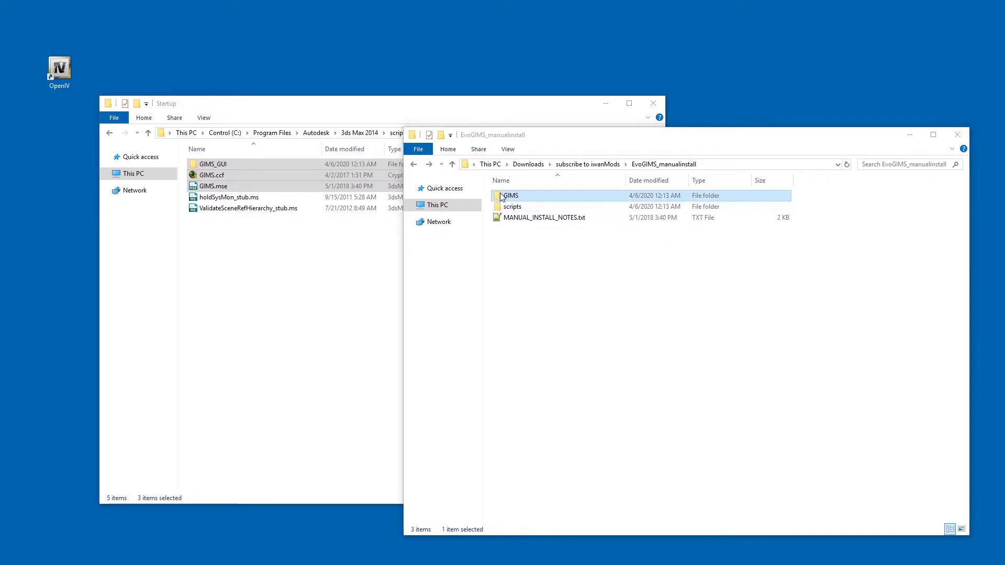
drag(501, 197, 342, 283)
- Go to %LocalAppData% in the window showing the 3ds Max Startup folder
click(530, 111)
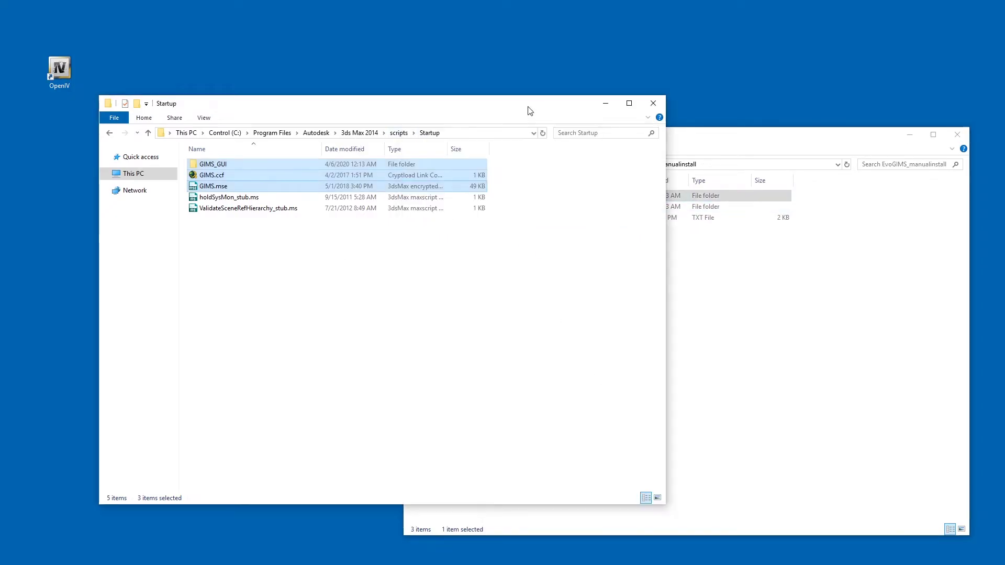
click(480, 134)
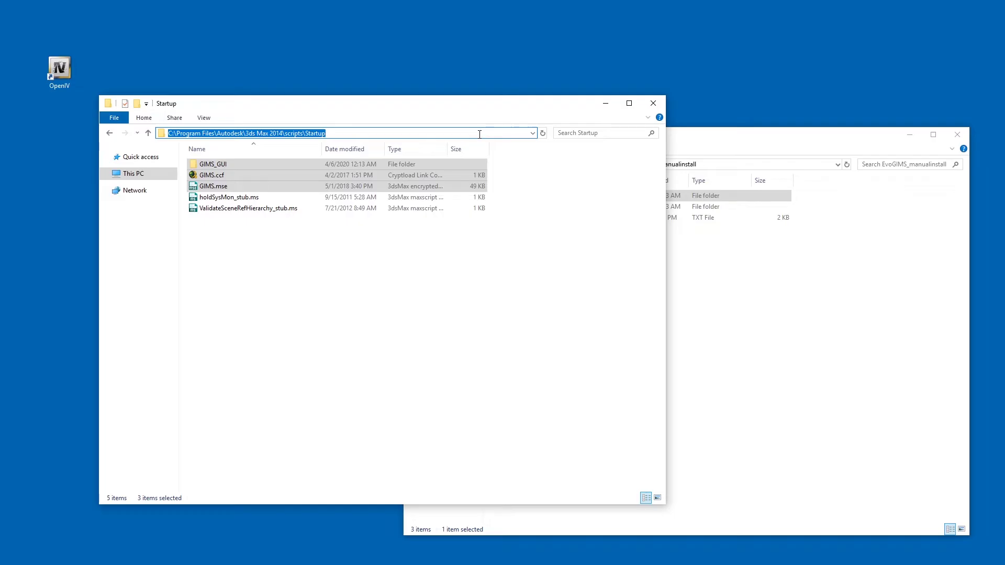
key(ctrl+v)
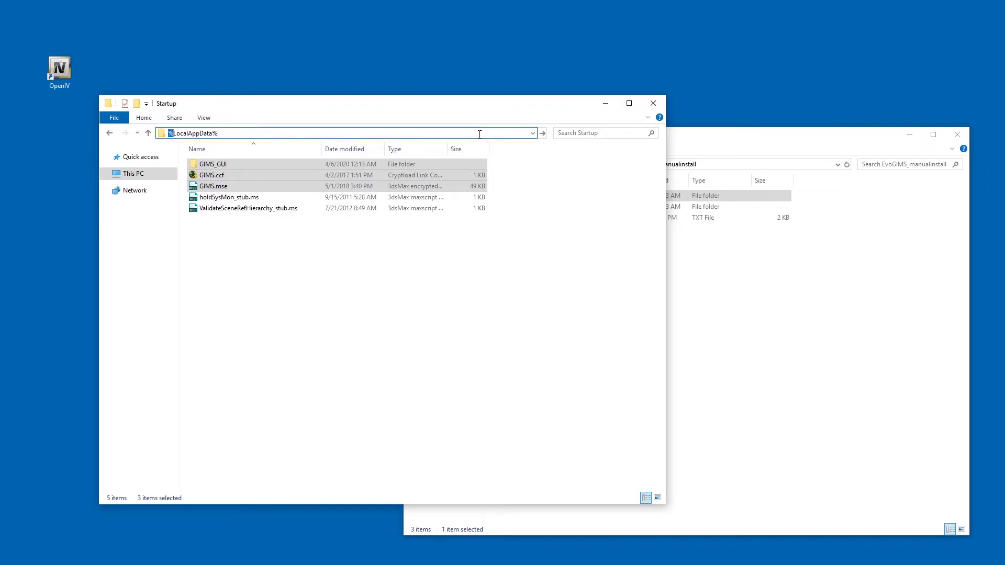
key(shift+Right)
key(shift+Right)
key(shift+Right)
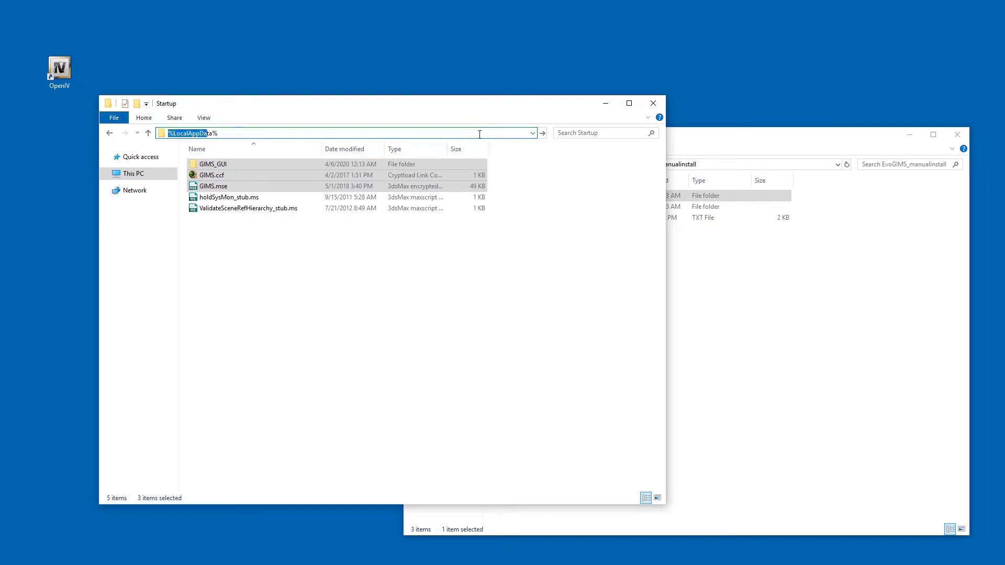
key(shift+Right)
key(Return)
- Bring the EvoGIMS_manualinstall window forward, clear of the other one, and transfer its GIMS folder into AppData\Local
click(794, 280)
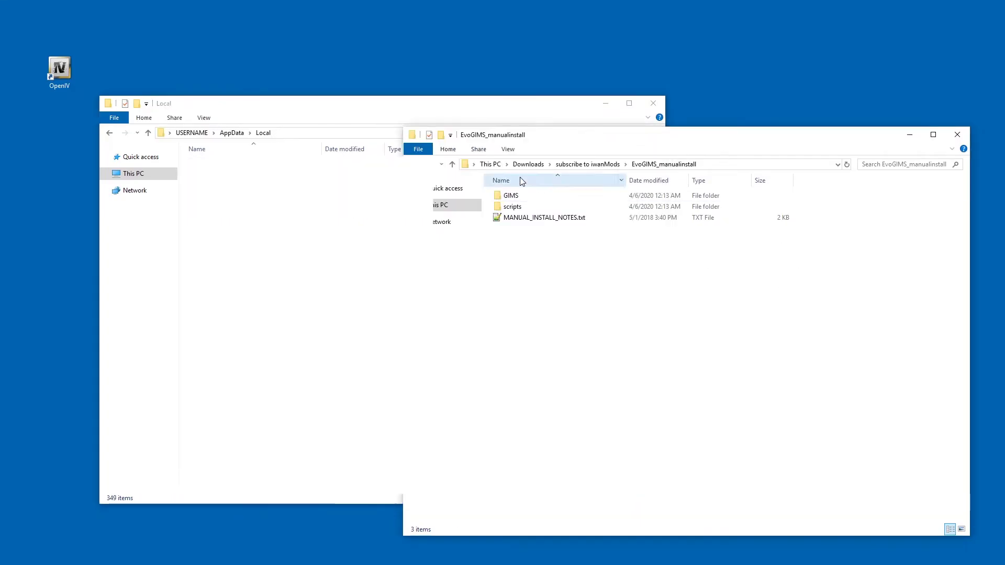
drag(559, 132, 680, 122)
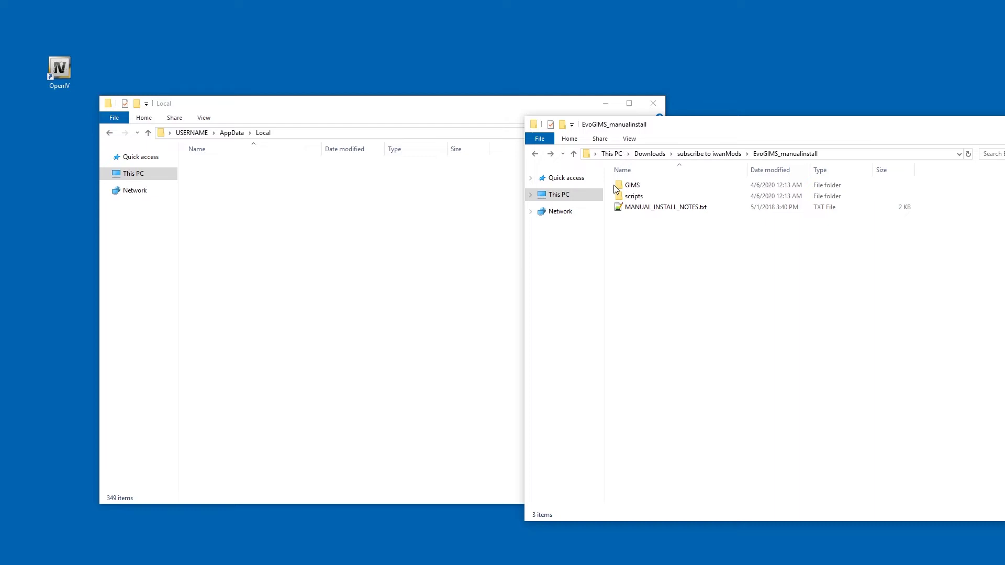
drag(616, 189, 487, 160)
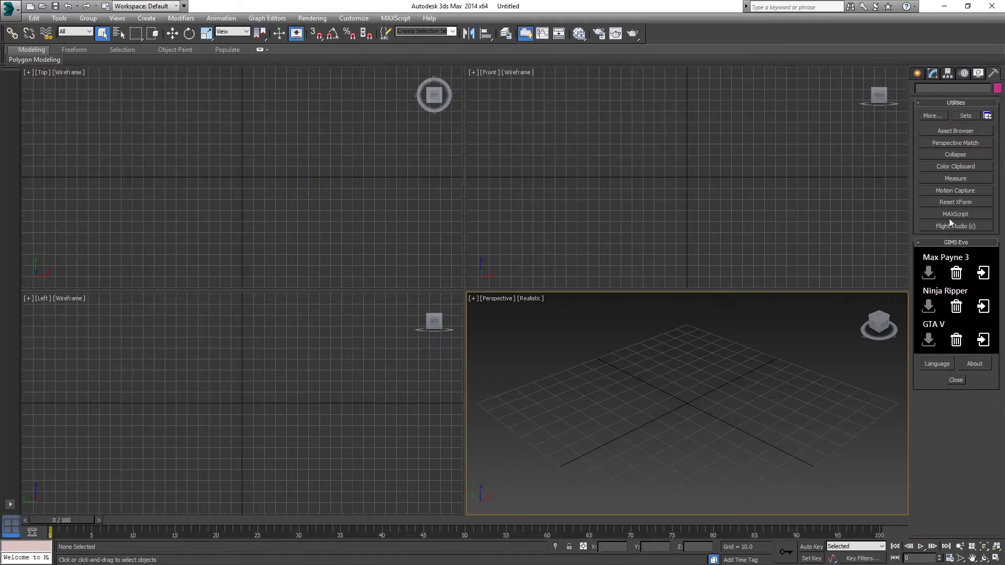
- Launch the GTA V module of GIMS Evo in 3ds Max
click(930, 339)
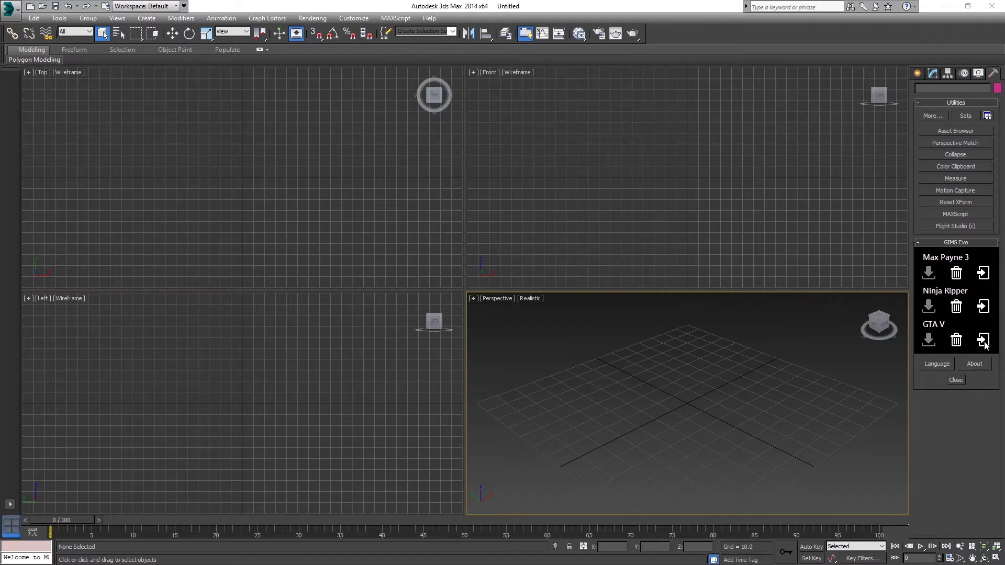
click(984, 340)
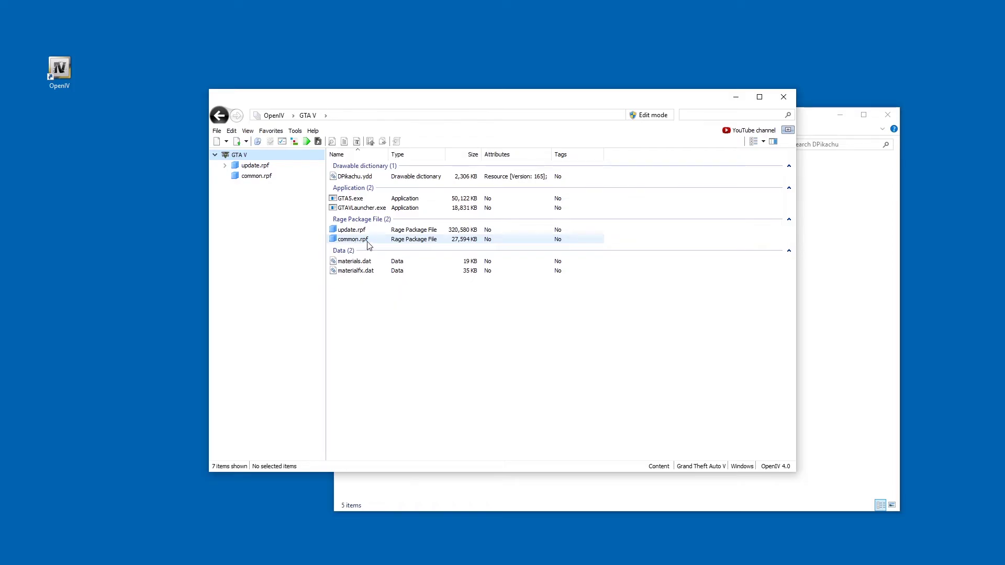
- Switch to OpenIV and extract materialfx.dat from the data\effects folder of common.rpf into the Export folder
double_click(367, 241)
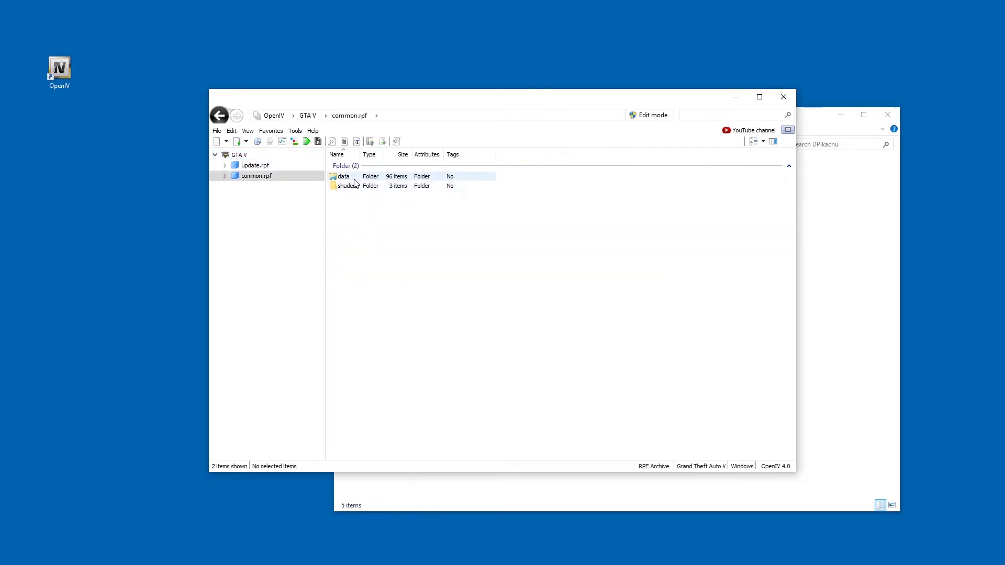
click(352, 178)
double_click(352, 178)
click(269, 197)
click(272, 291)
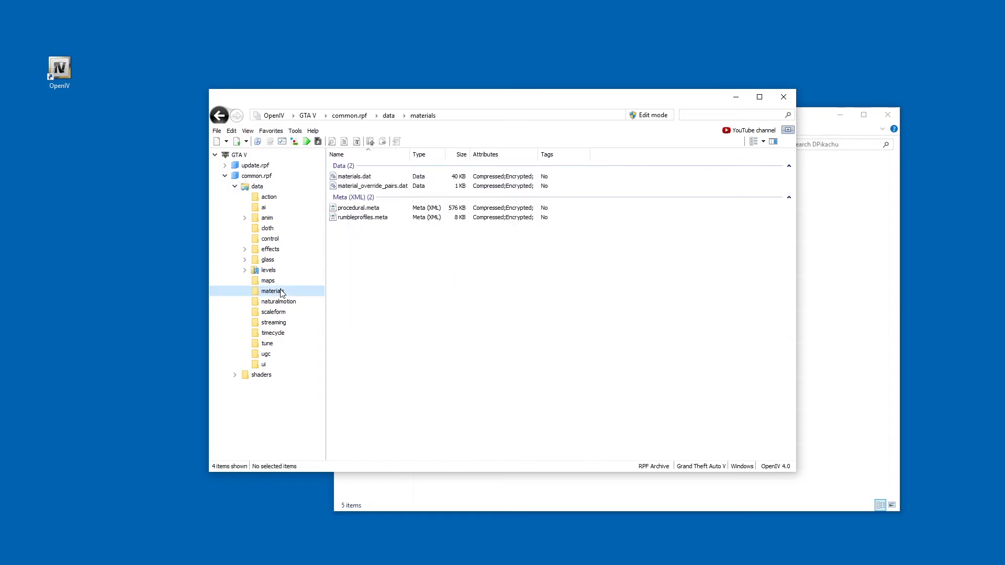
click(273, 250)
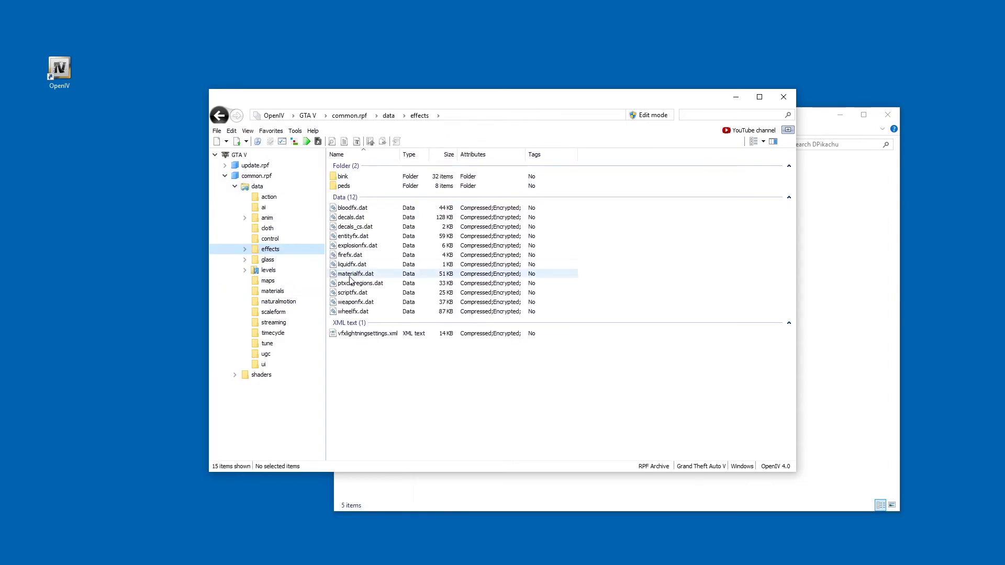
right_click(373, 276)
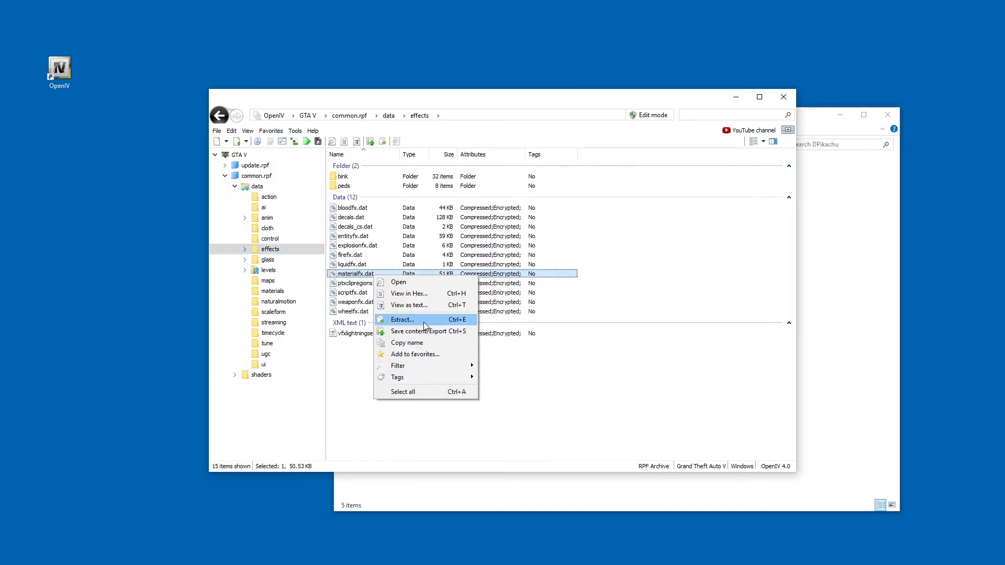
click(425, 322)
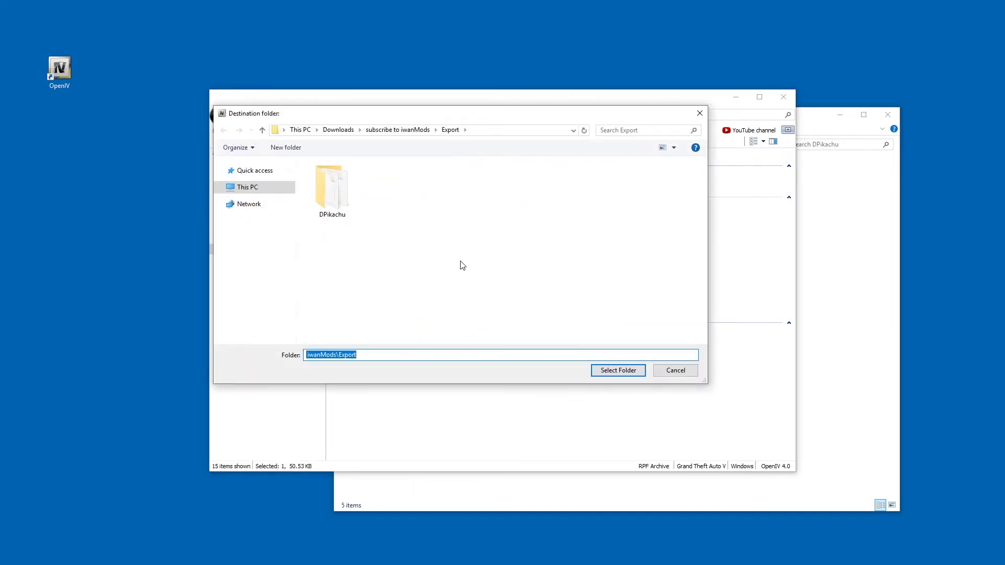
click(618, 371)
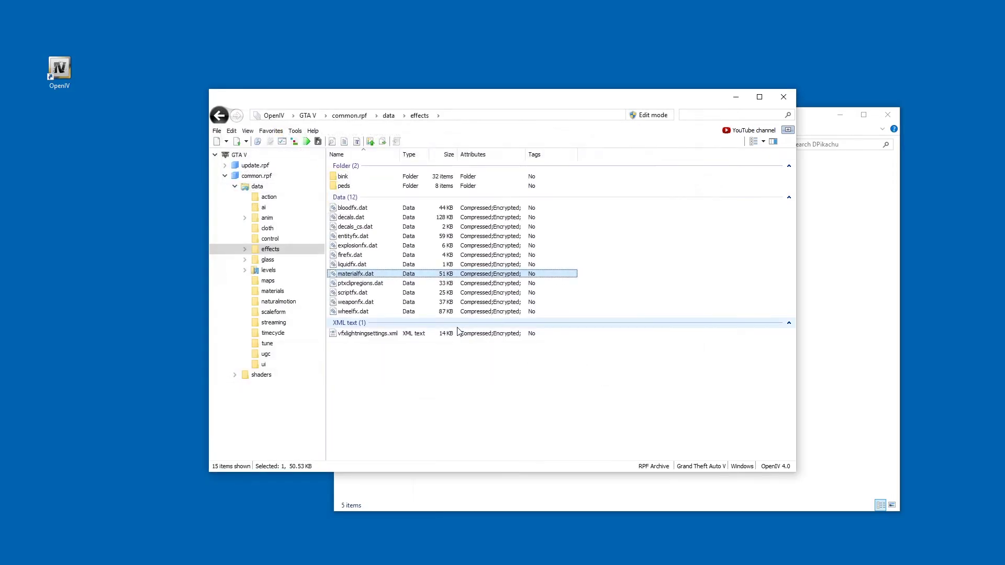
- Extract materials.dat from the data\materials folder of common.rpf into the same Export folder
click(275, 293)
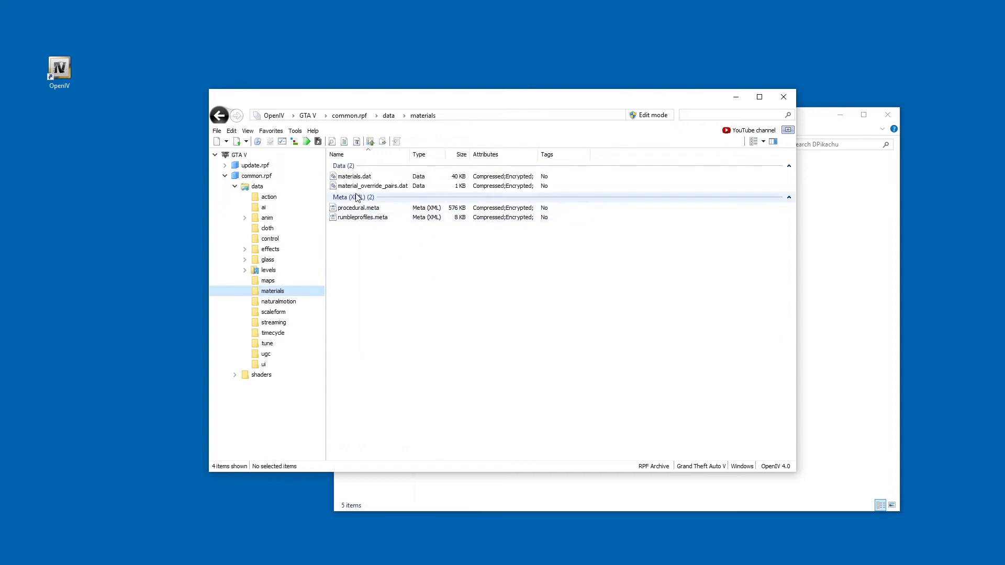
right_click(350, 177)
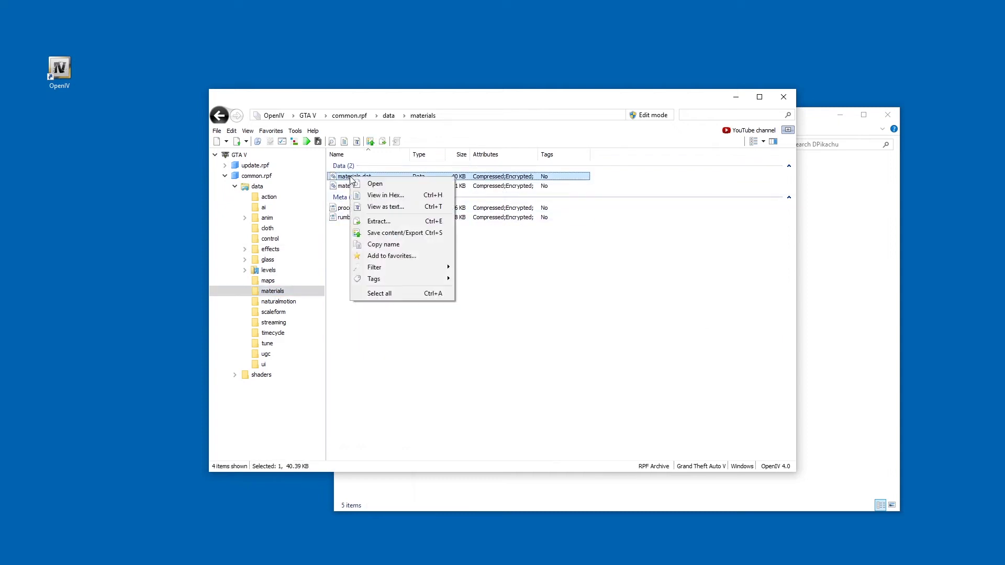
click(381, 222)
click(618, 374)
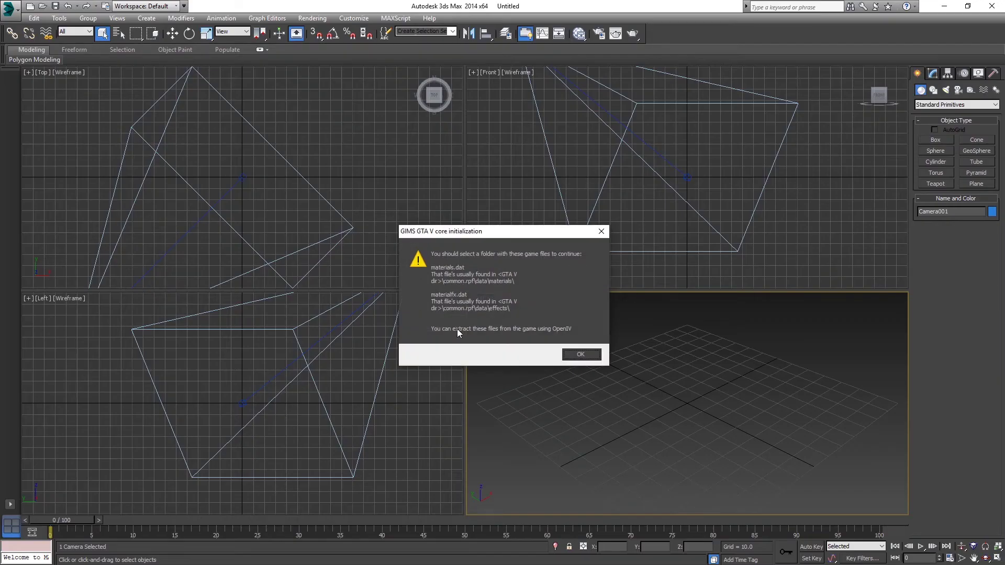
- Switch to 3ds Max and choose the Export folder as the game files folder for the GIMS GTA V initialization
click(579, 355)
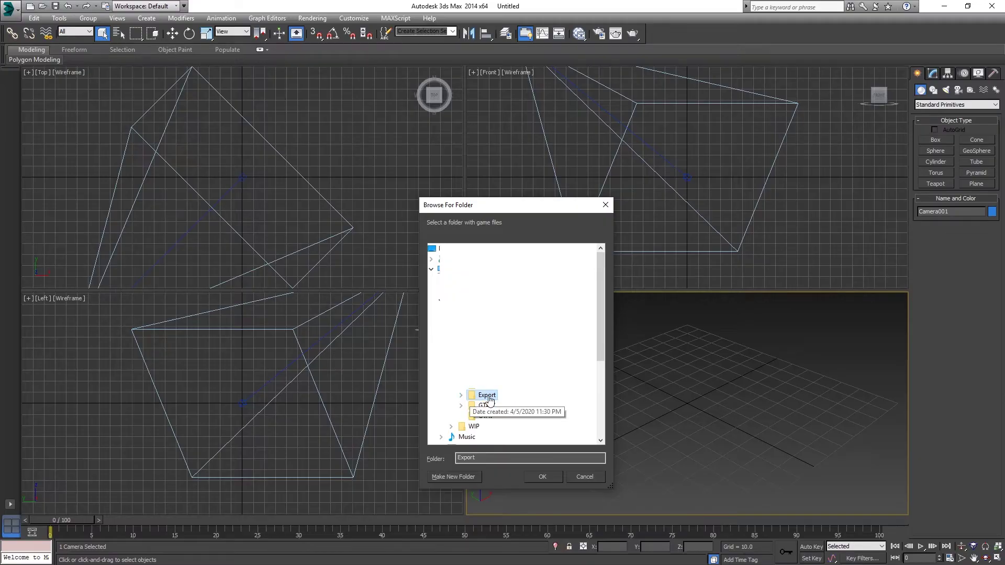
click(461, 395)
click(545, 475)
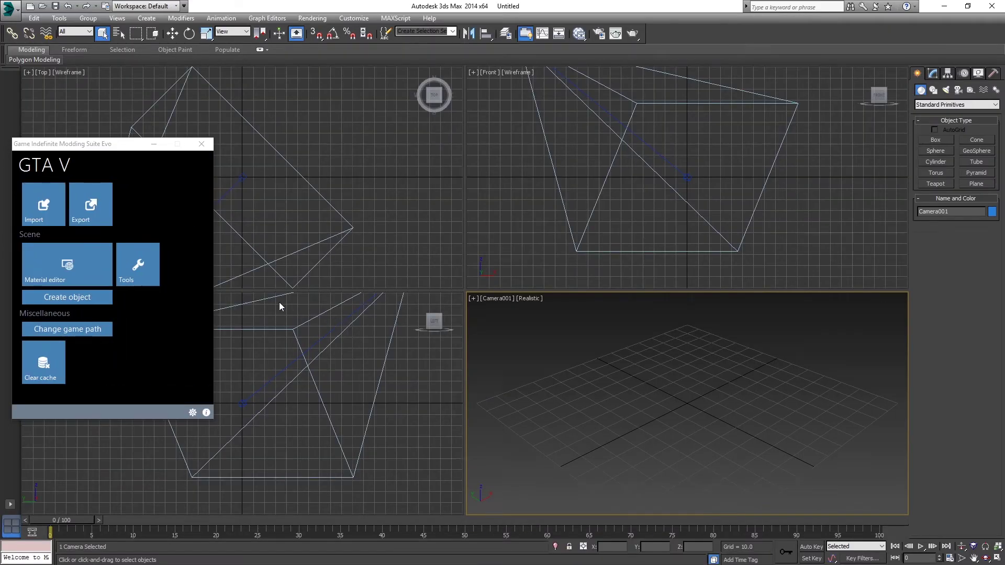
- Import DPikachu.odd through GIMS Evo with Export as the external textures directory, and close the GIMS window
click(44, 210)
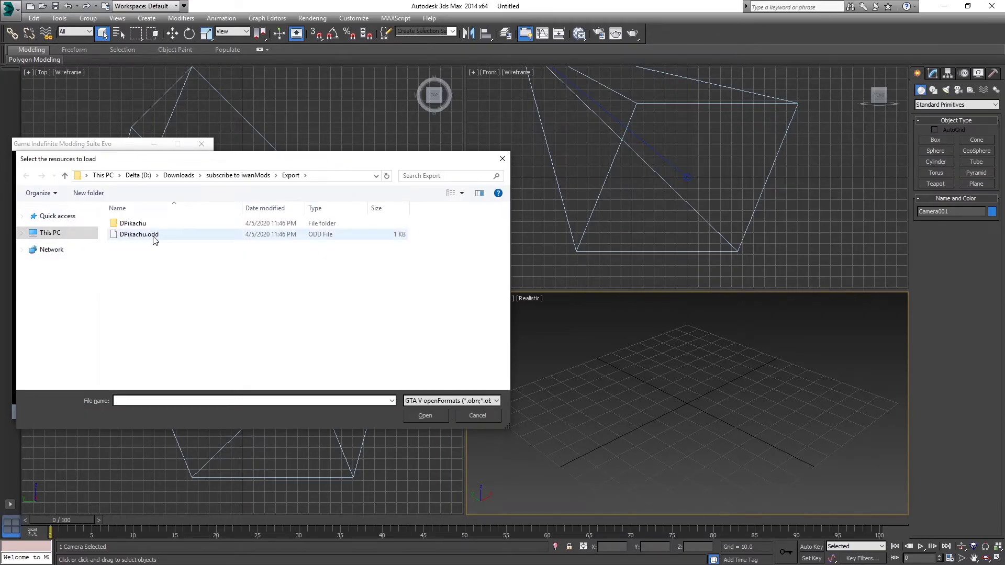
double_click(155, 235)
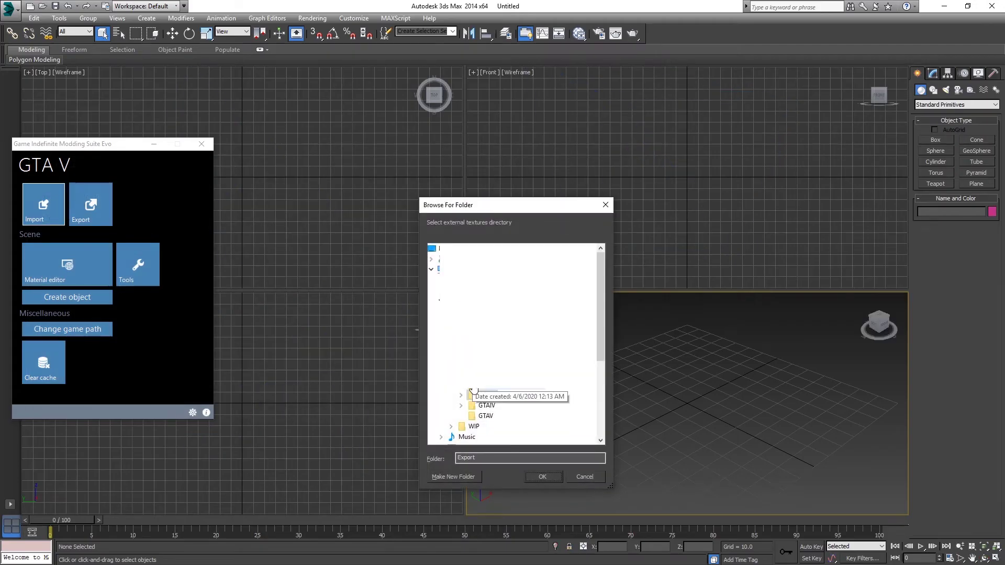
click(539, 476)
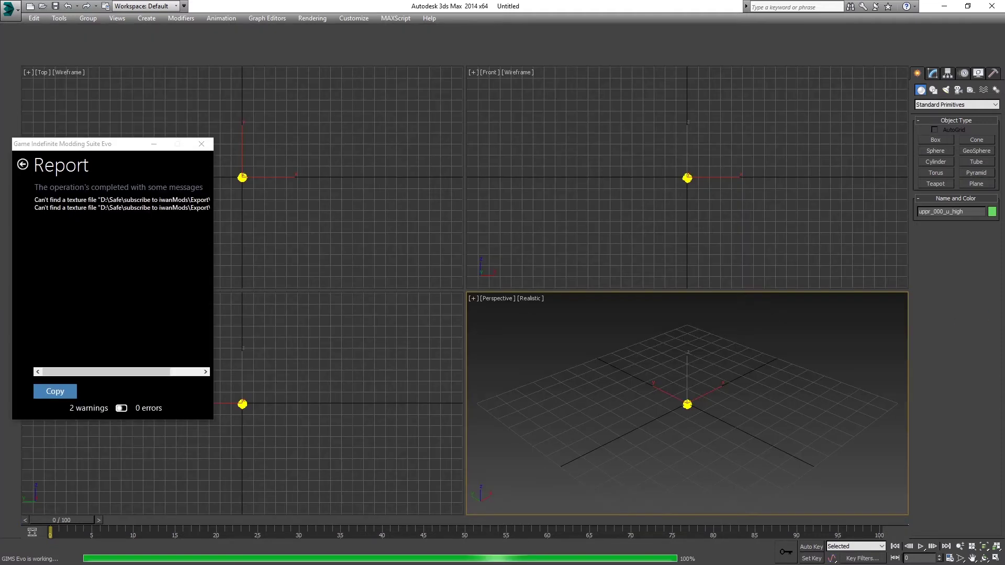
click(202, 144)
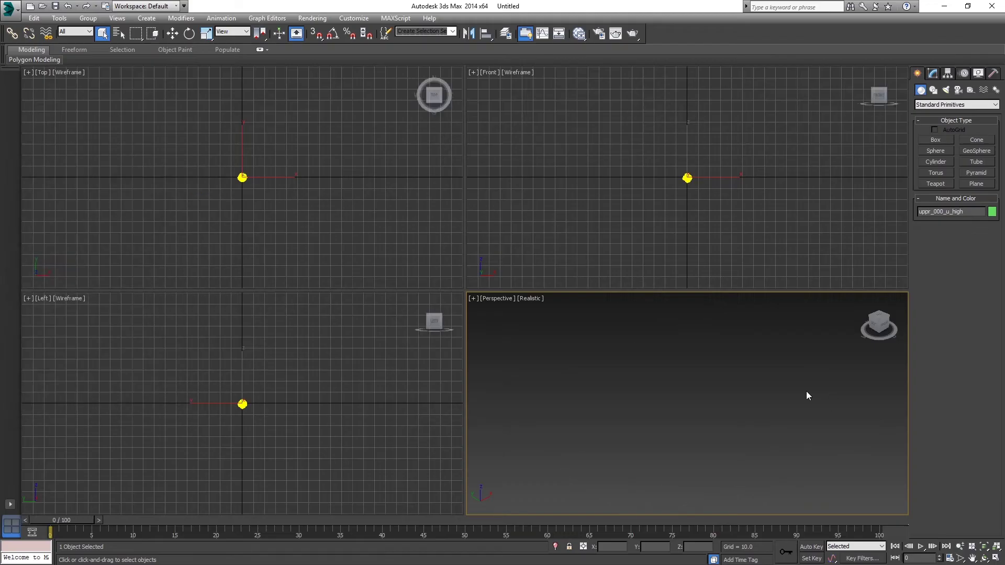
- Export the Pikachu model with gw::OBJ-Exporter as test.obj into the Export folder, keeping the given export options, and locate the file there
scroll(679, 353, up, 5)
middle_drag(626, 362, 722, 373)
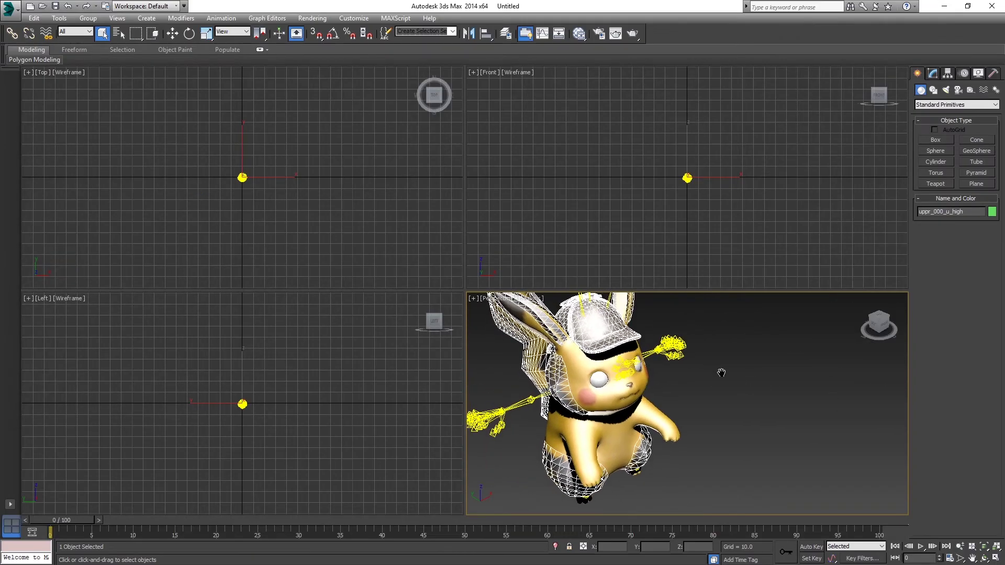
scroll(721, 372, down, 2)
click(9, 8)
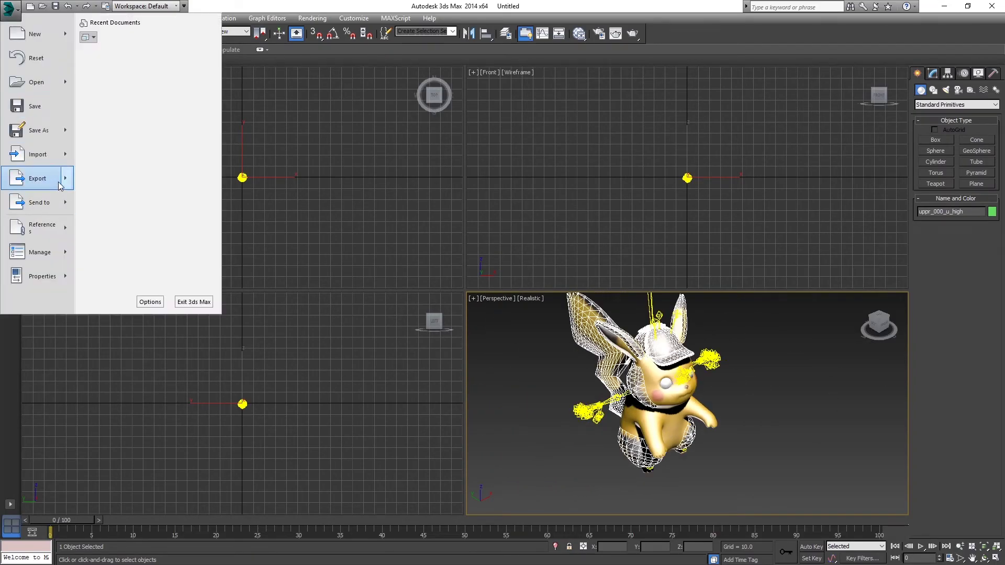
mouse_move(67, 181)
click(120, 66)
click(209, 225)
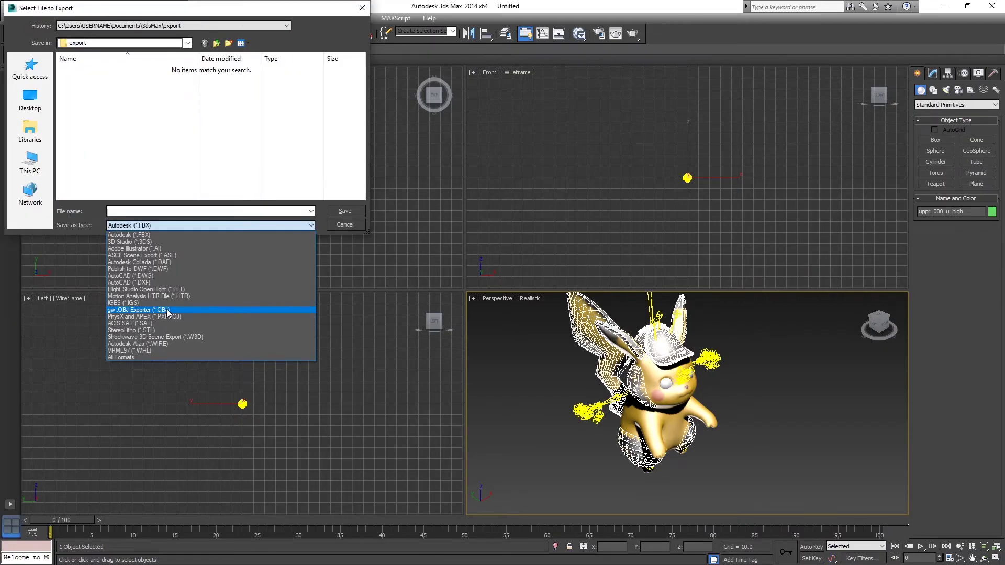
click(167, 310)
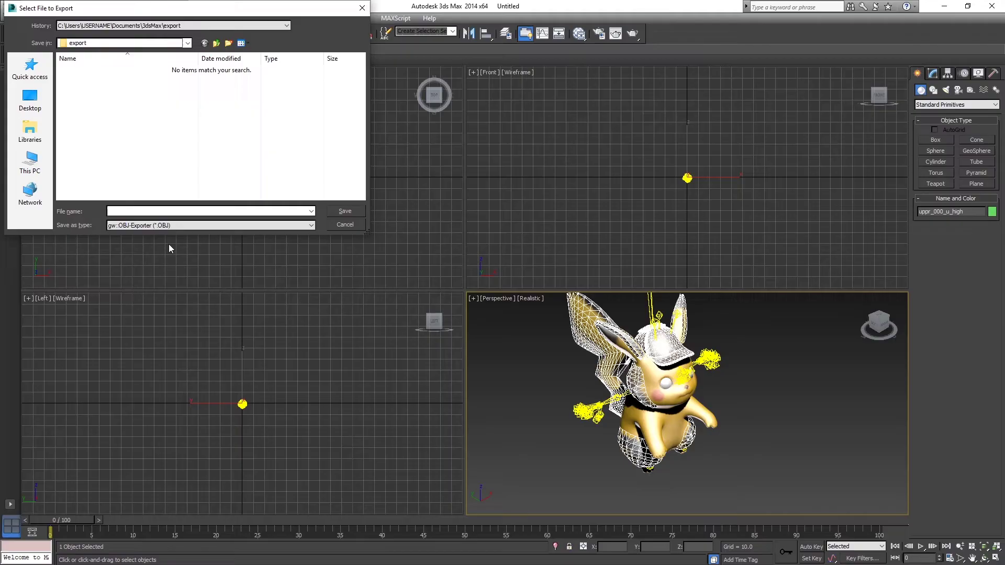
click(344, 211)
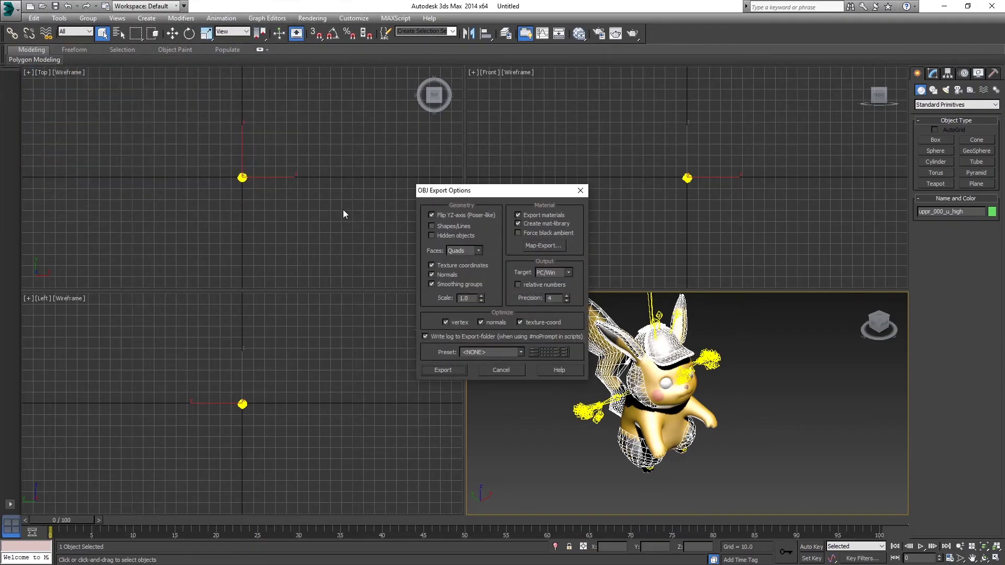
click(453, 369)
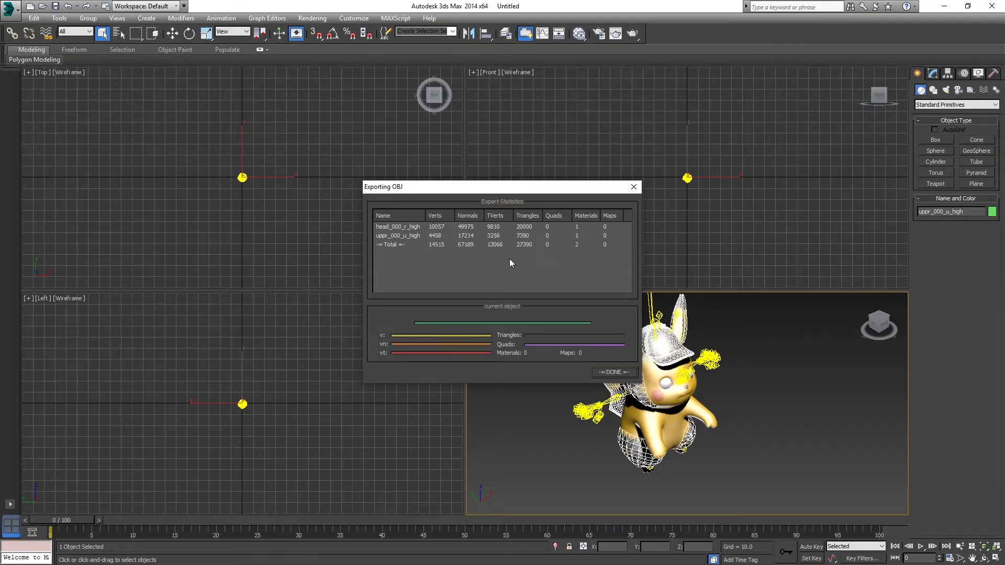
click(615, 372)
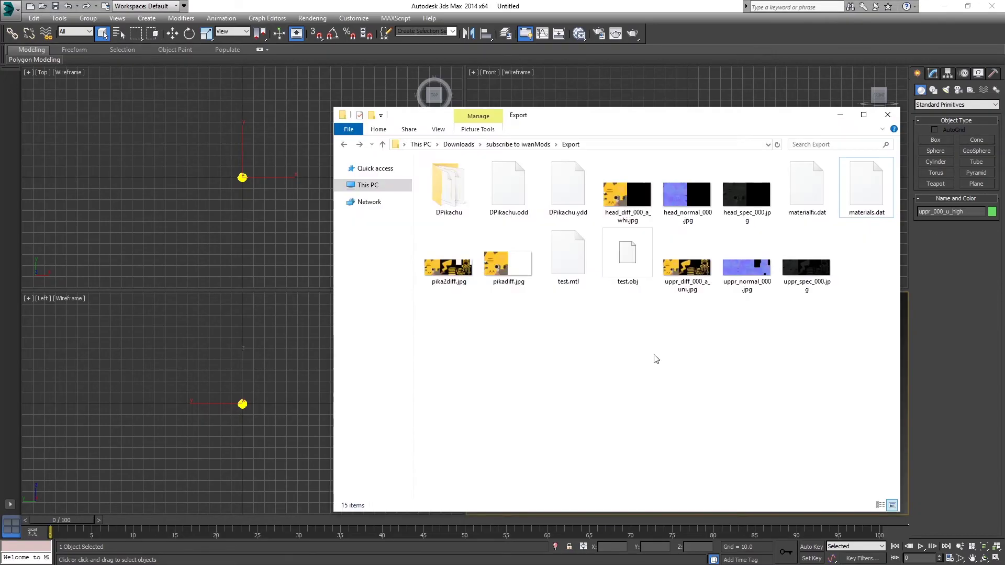
click(628, 261)
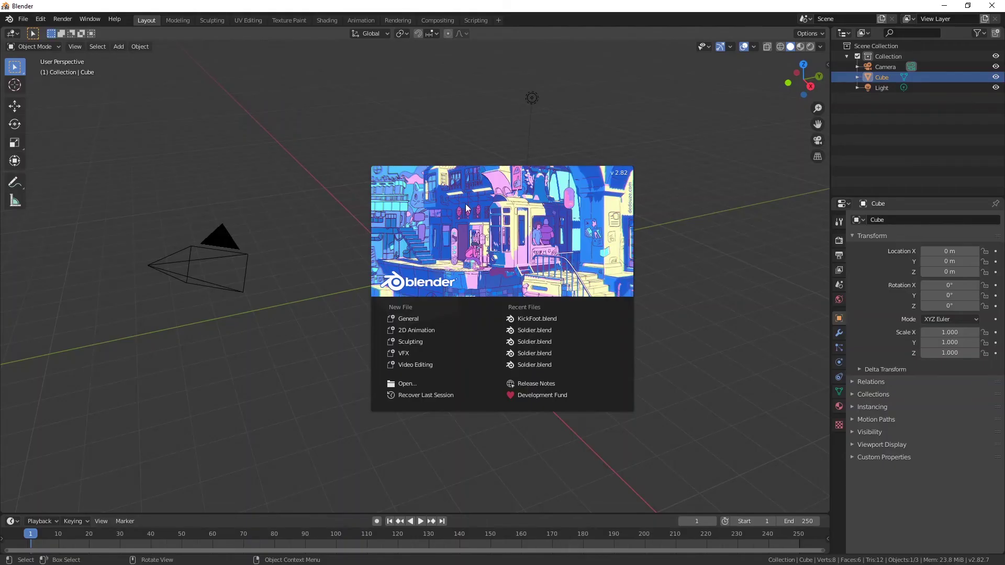
- Switch to Blender, dismiss the splash screen and delete all default objects from the scene
click(473, 208)
key(a)
key(Delete)
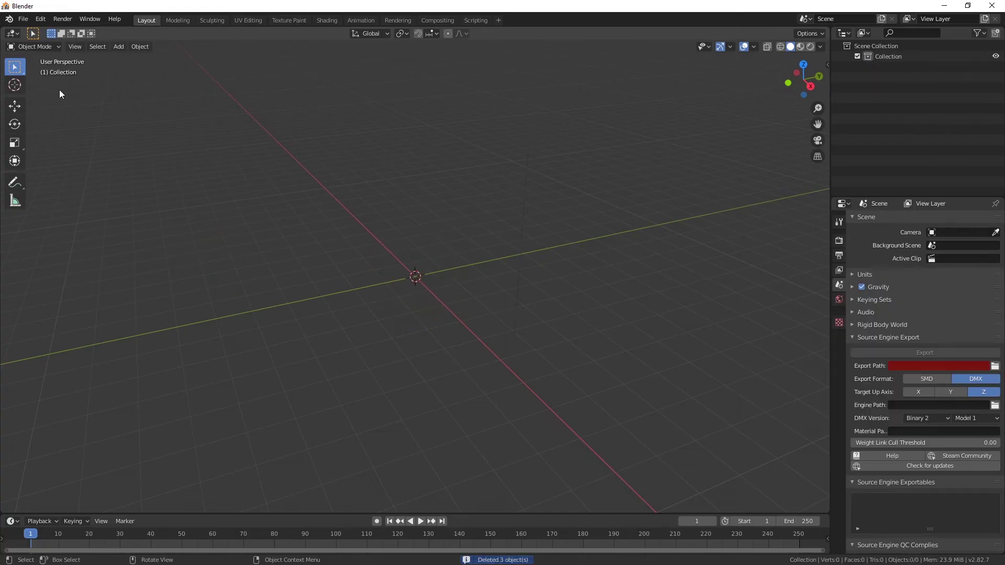
- Import the Wavefront file test.obj from D:\Safe\subscribe to iwanMods\Export
click(23, 19)
mouse_move(75, 160)
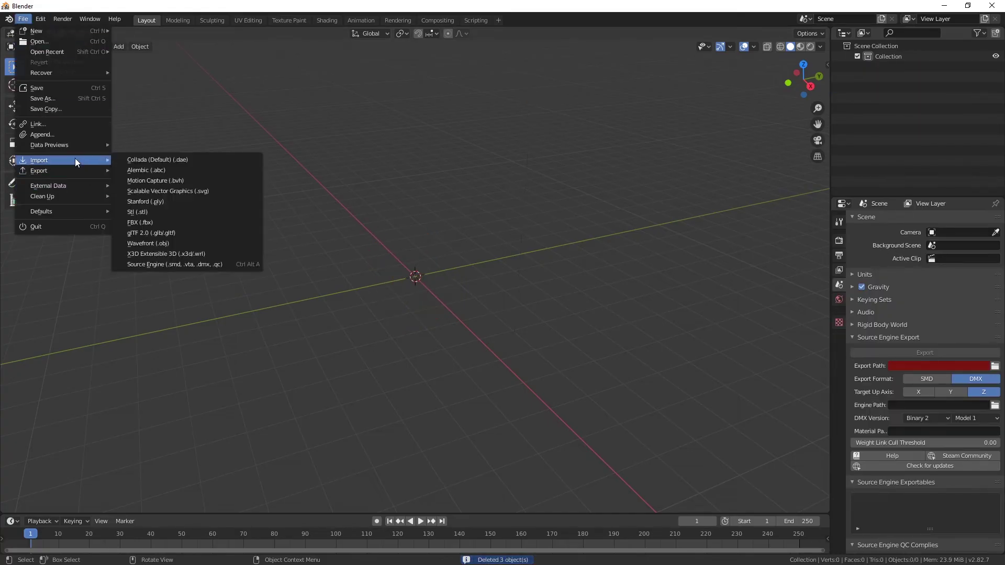
click(174, 243)
click(555, 27)
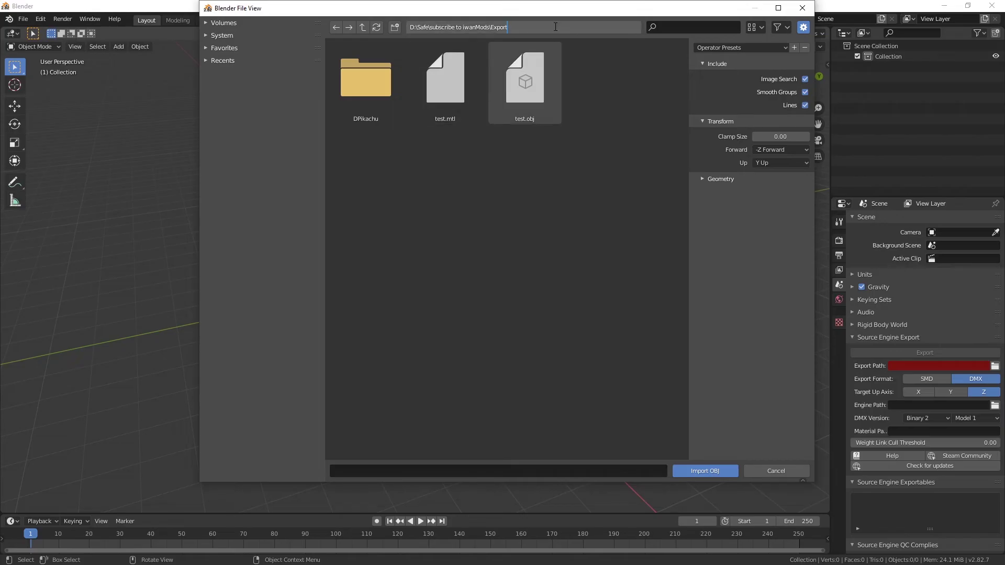
key(Return)
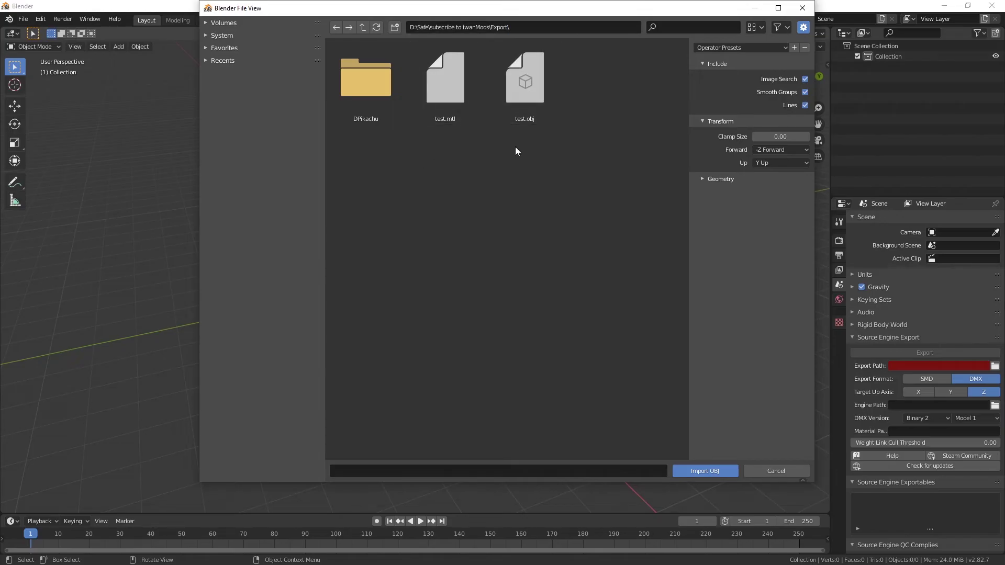
click(531, 76)
click(696, 470)
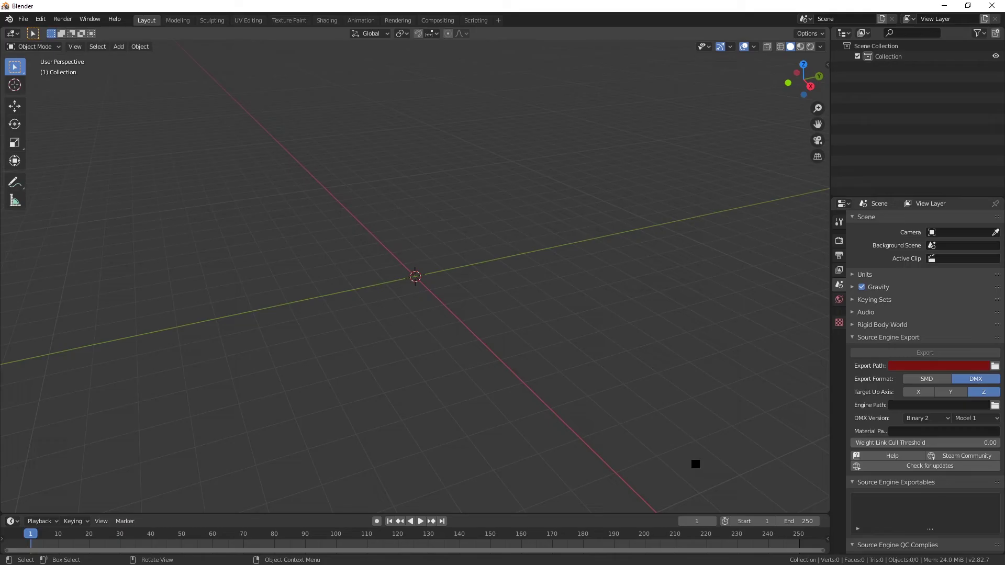
- Examine the imported Pikachu mesh up close and from the front, leaving its position as it is
scroll(423, 327, up, 6)
click(428, 344)
middle_drag(428, 344, 333, 177)
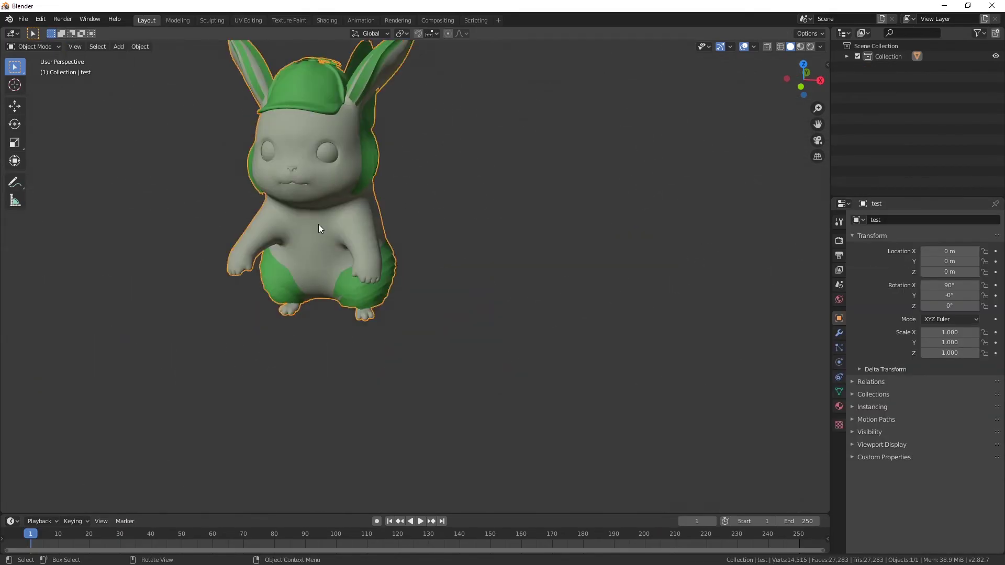
middle_drag(318, 229, 389, 235)
scroll(352, 250, down, 2)
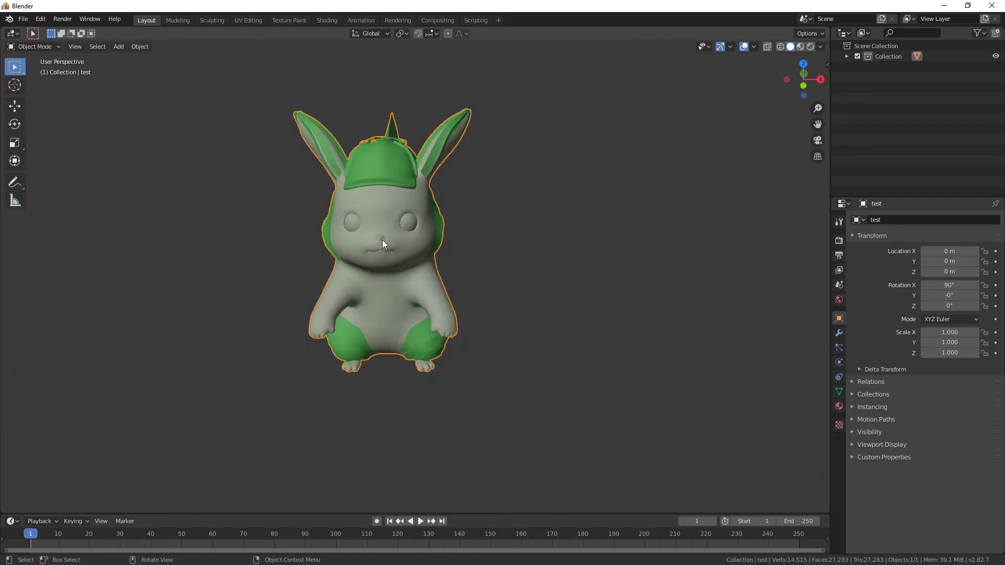
key(g)
key(Escape)
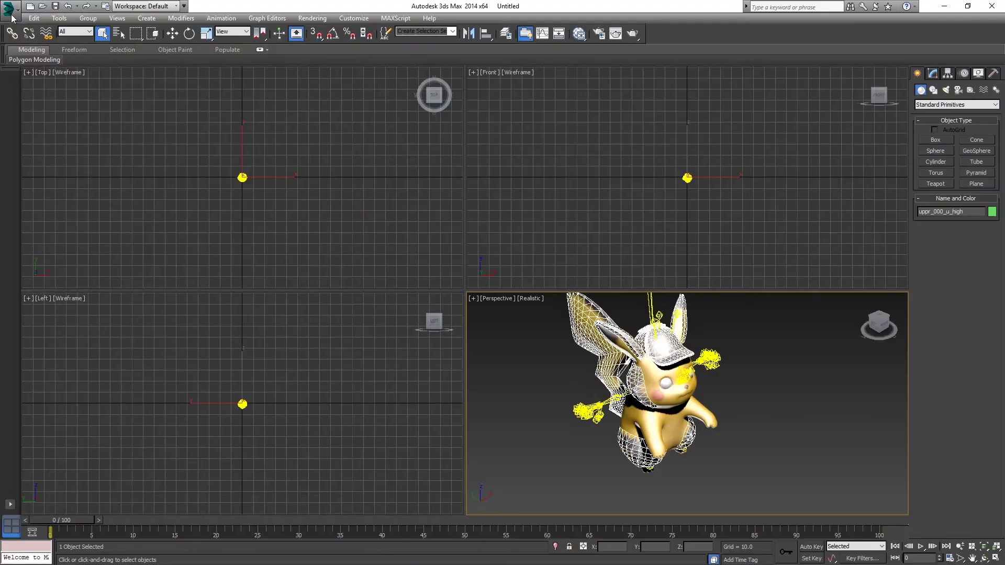
- Export the Pikachu model as an Autodesk FBX named test into the Export folder with the Autodesk Media & Entertainment preset, and review the export warnings
click(10, 9)
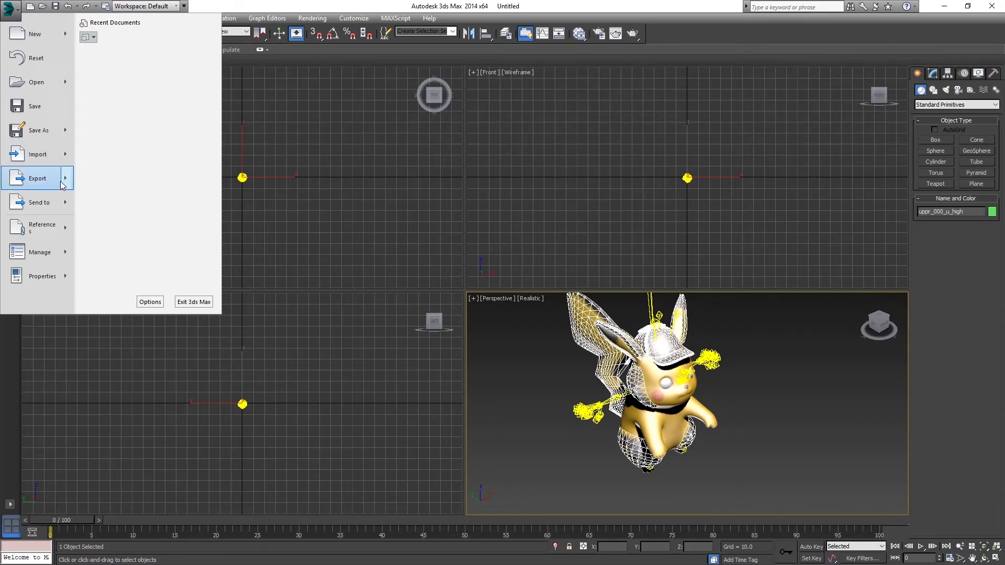
mouse_move(62, 185)
click(146, 55)
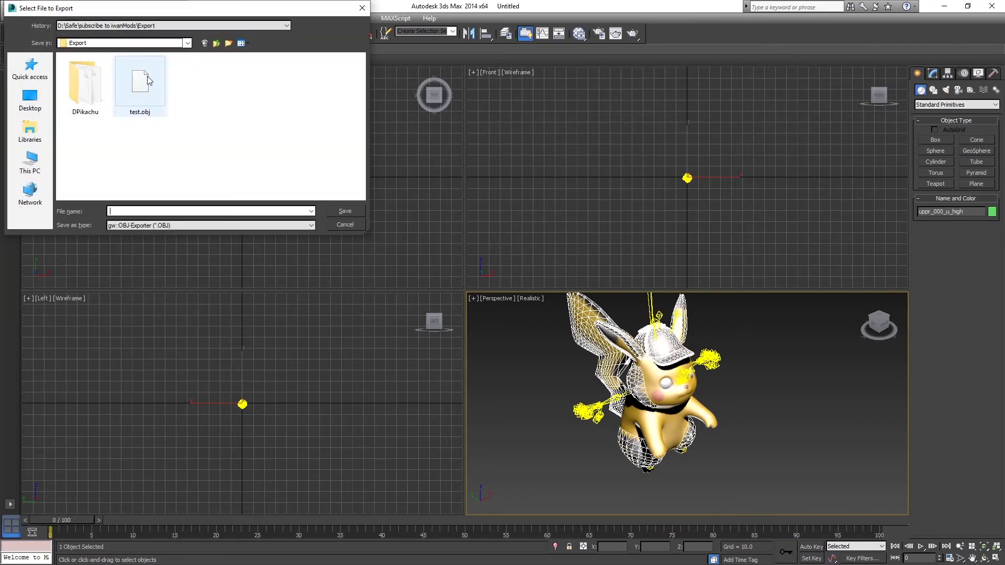
click(201, 225)
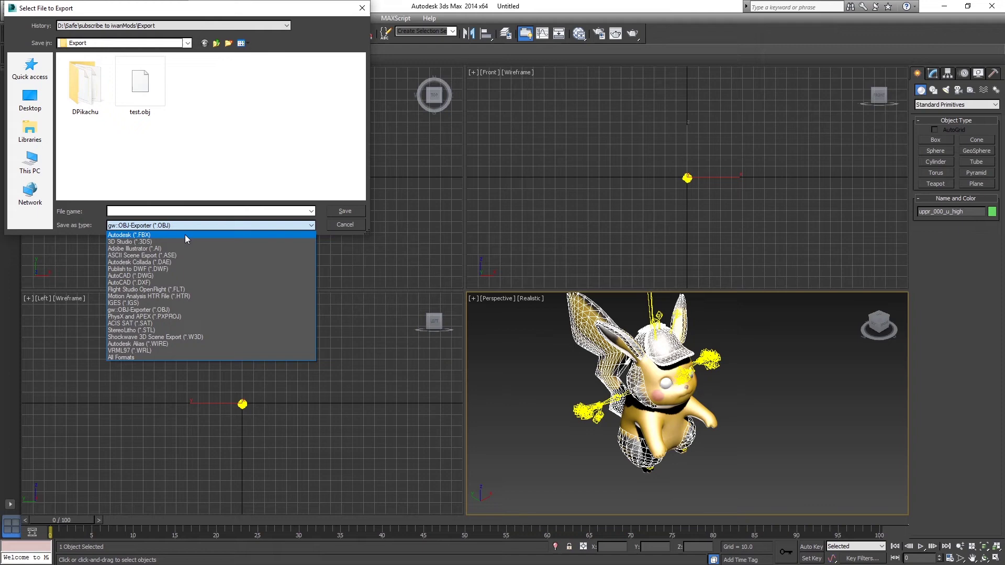
click(186, 235)
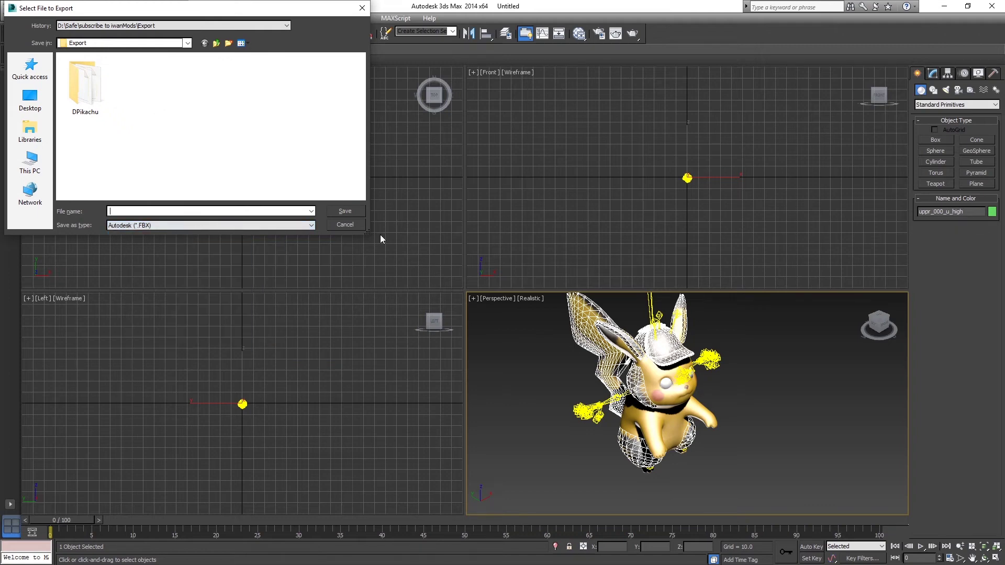
text(test)
click(347, 212)
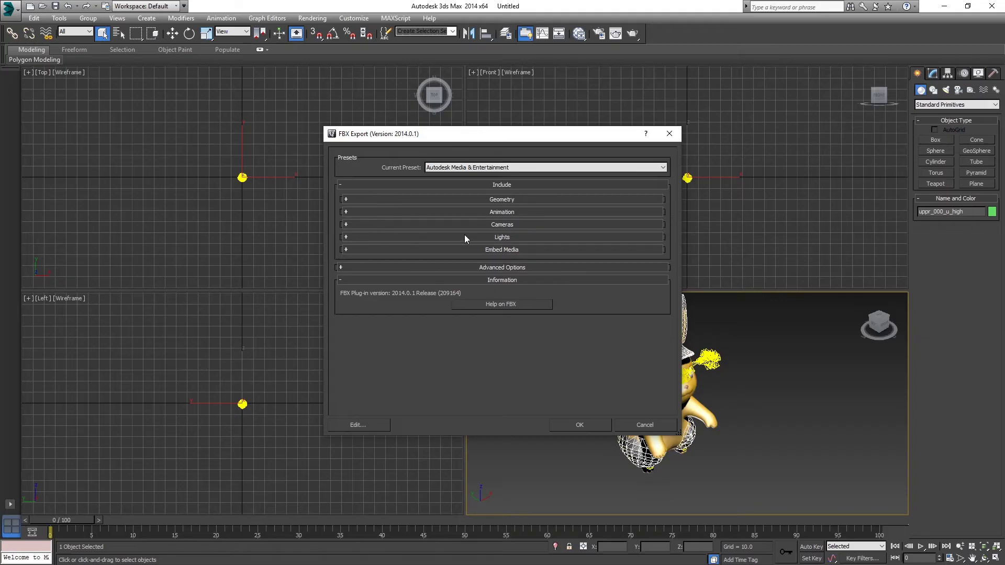
click(578, 425)
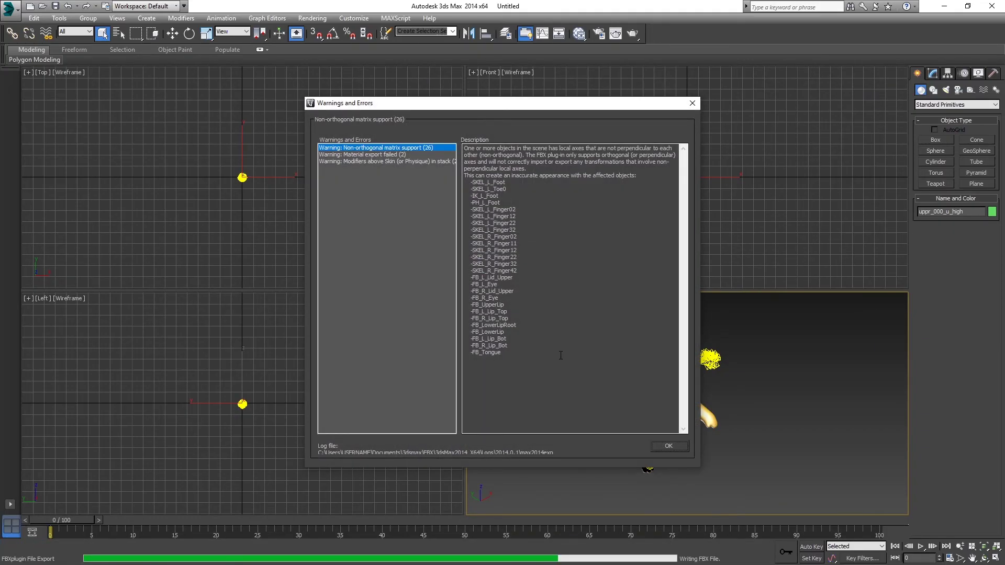
click(385, 155)
click(384, 161)
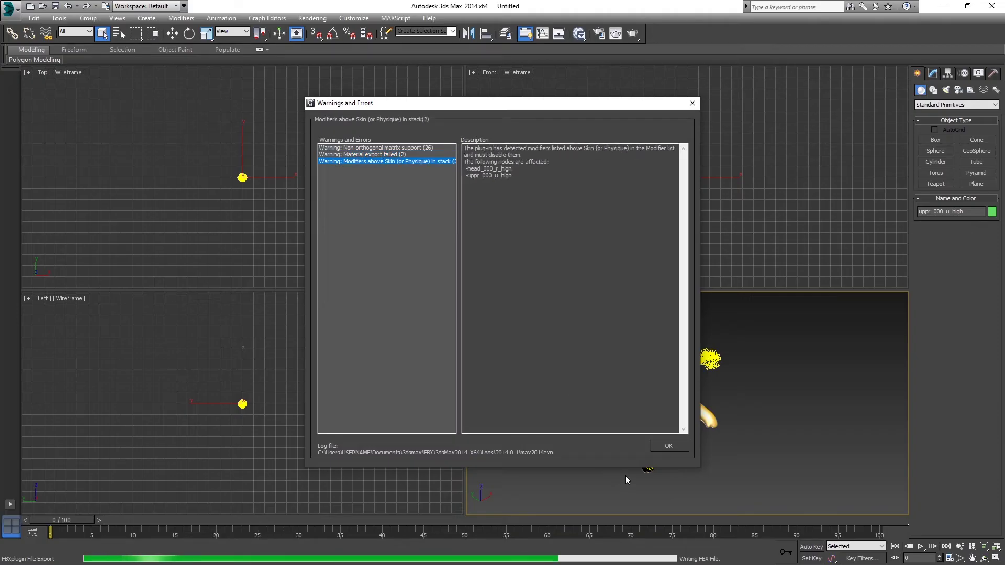
click(666, 446)
- Switch to Blender and delete the previously imported test mesh from the scene
key(alt+Tab)
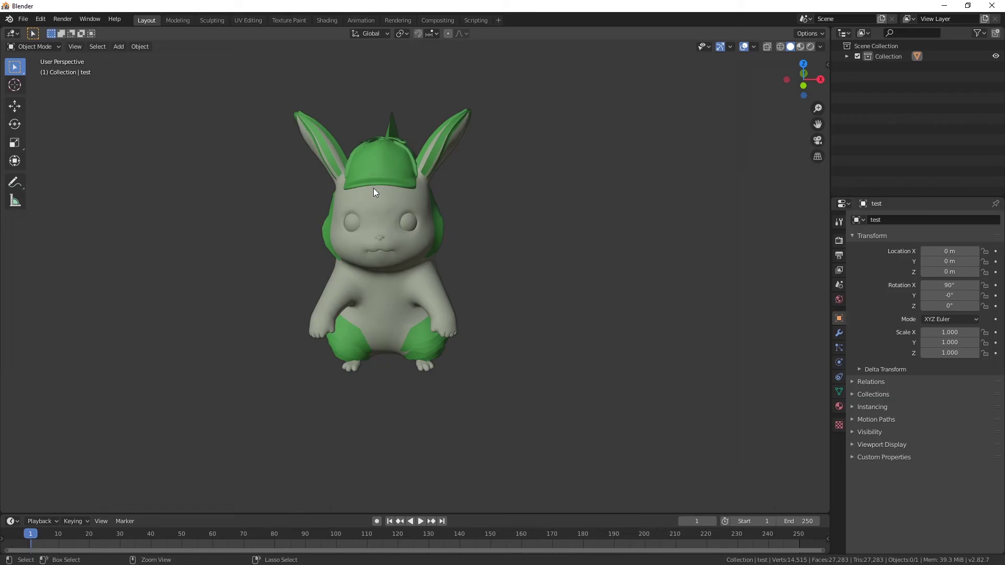
click(373, 187)
key(Tab)
key(Tab)
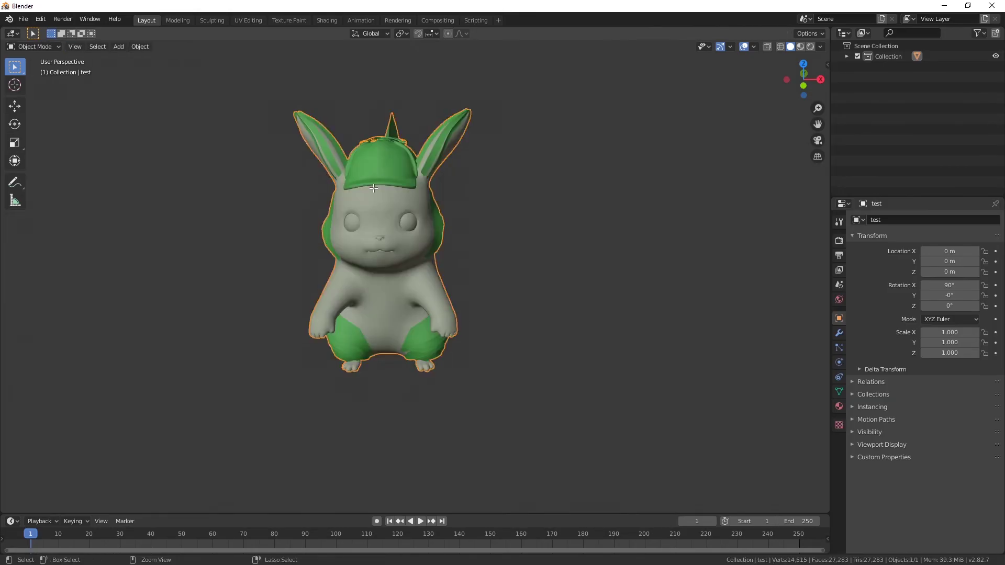
key(Delete)
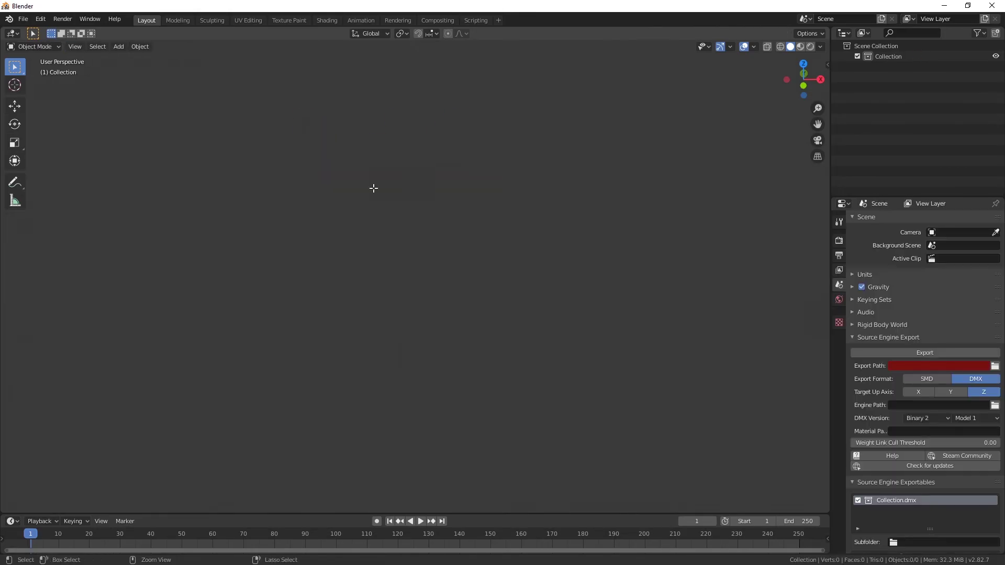
- Import test.FBX from the Export folder into the empty scene
click(23, 19)
mouse_move(64, 160)
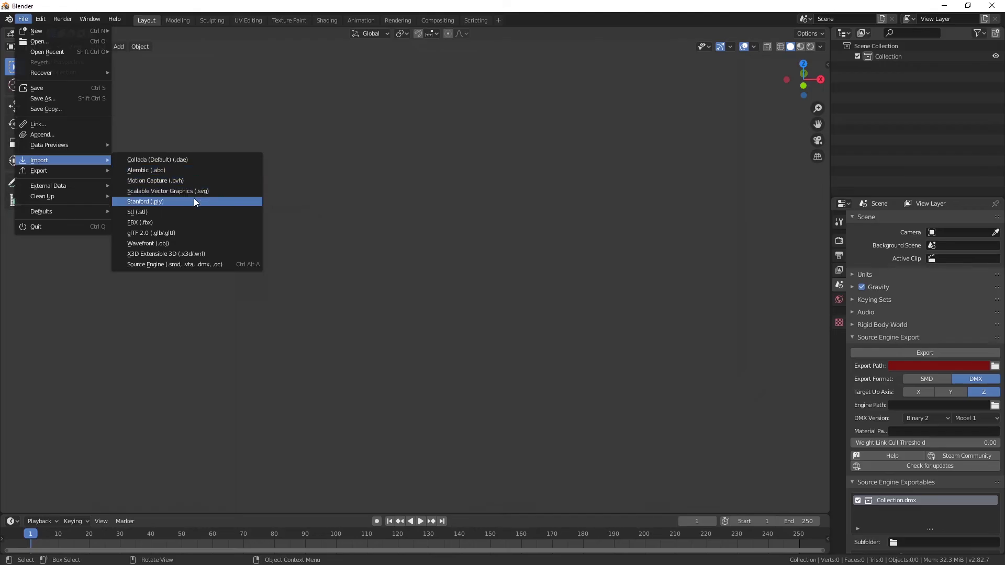
click(196, 222)
click(454, 100)
double_click(454, 96)
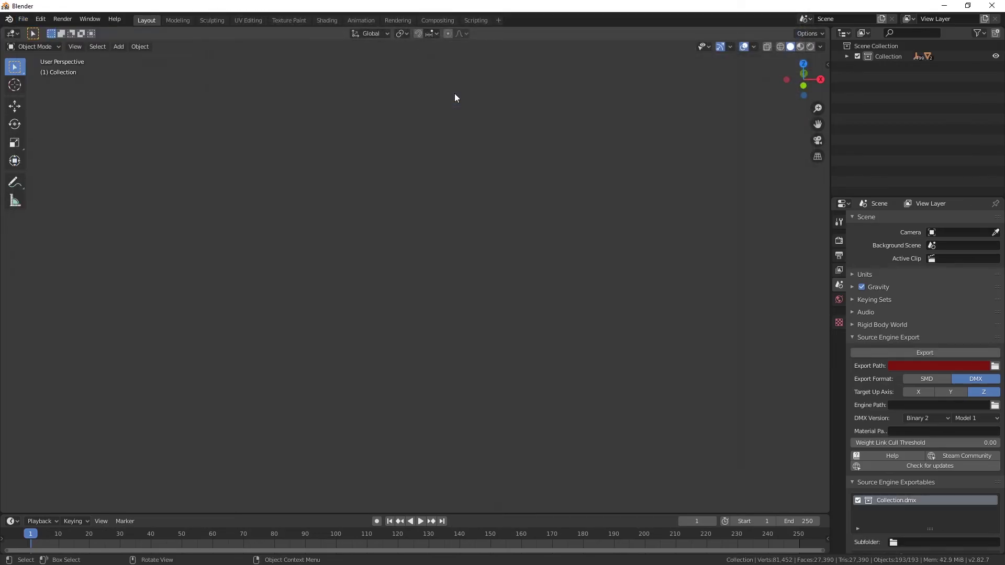
- Locate the imported DPikachu hierarchy in the scene and remove the Fake Bone empties under uppr_000_u
click(847, 56)
key(KP_Decimal)
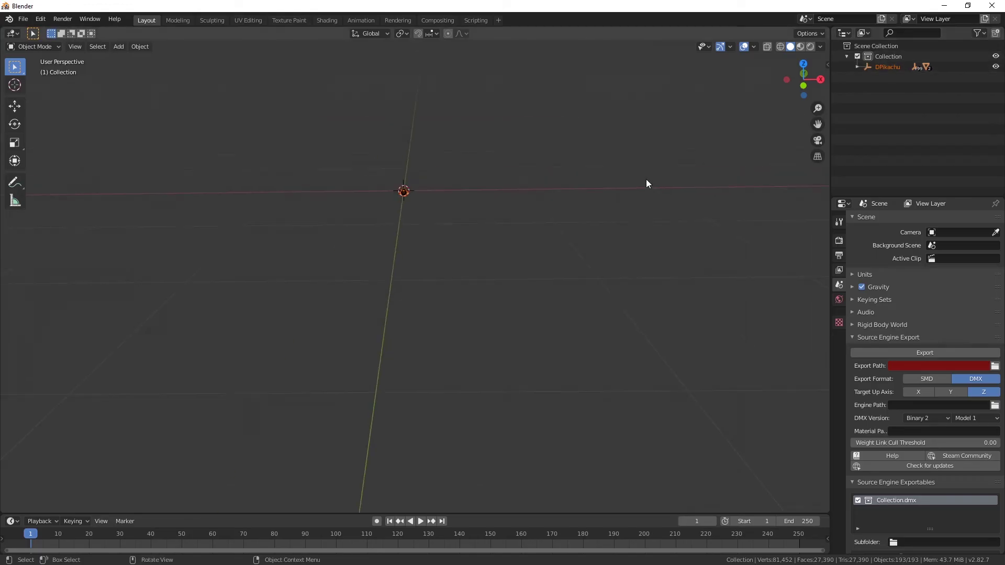
middle_drag(646, 183, 442, 159)
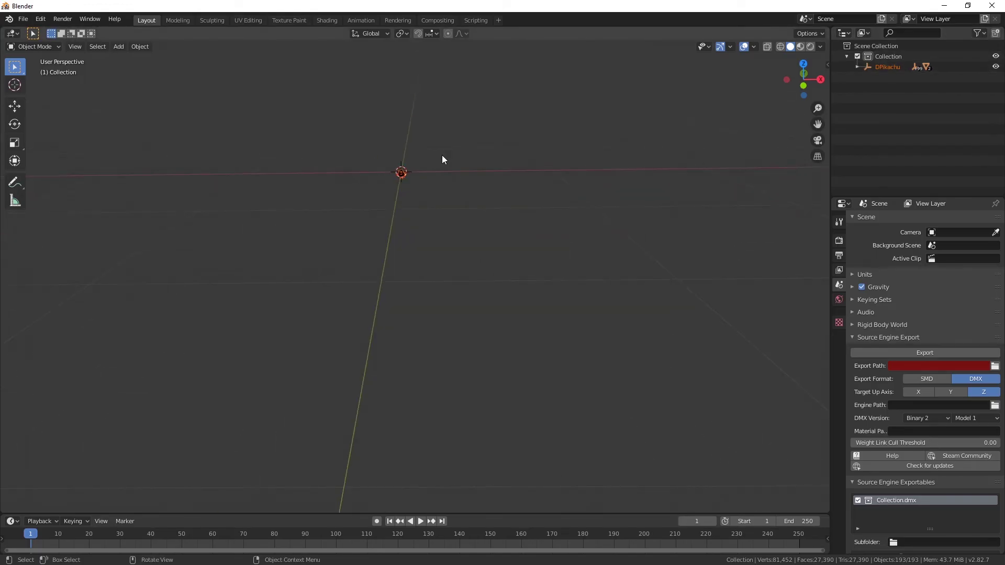
key(KP_Decimal)
scroll(400, 273, up, 2)
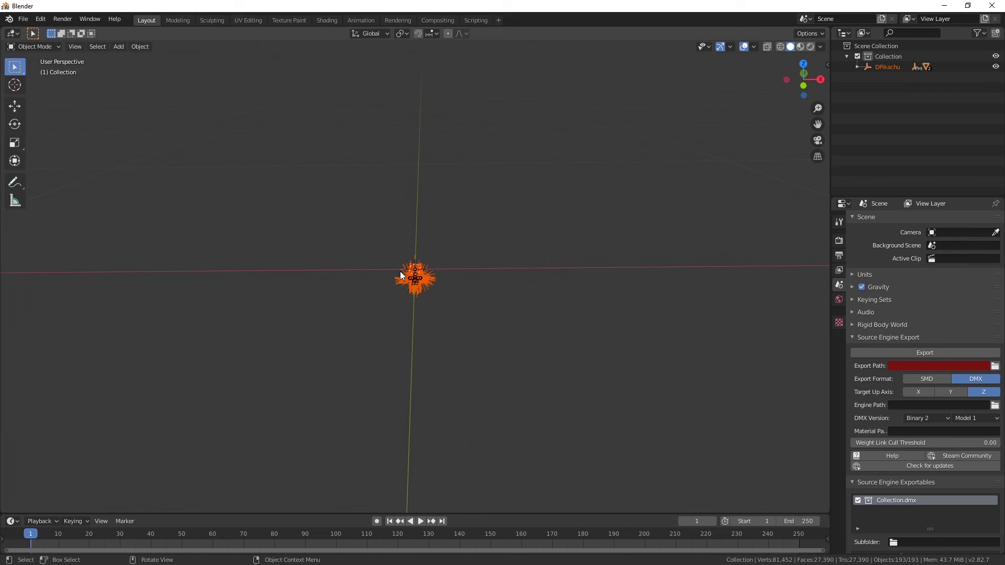
scroll(419, 265, up, 5)
middle_drag(443, 272, 472, 275)
click(464, 275)
key(period)
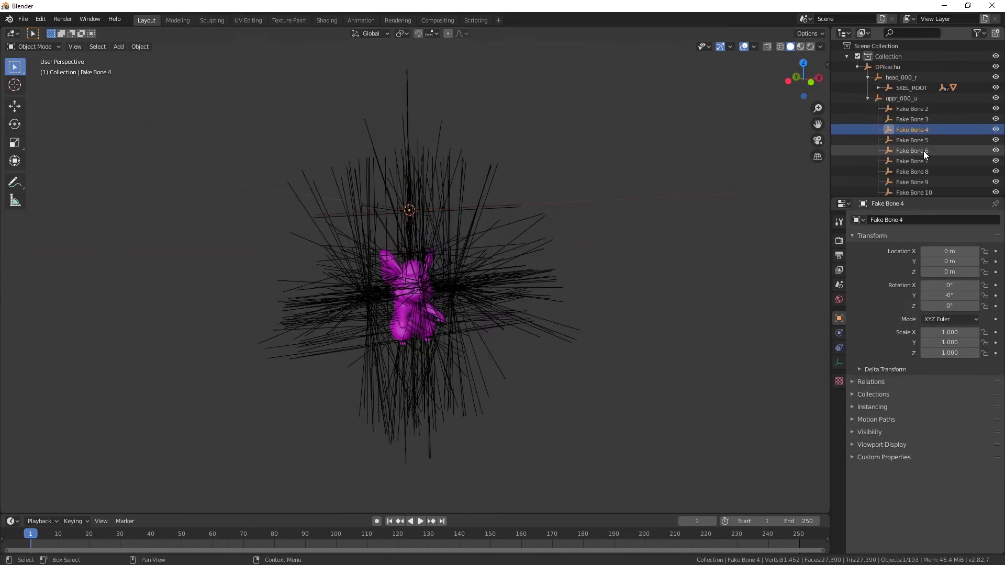
click(916, 109)
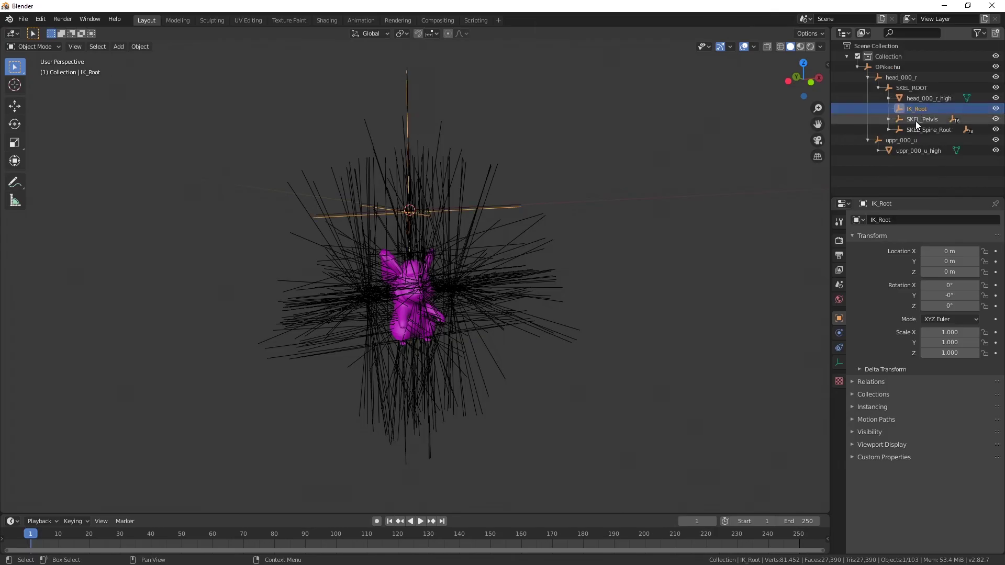
- Select the SKEL_Pelvis and SKEL_Spine_Root hierarchies with their children and hide both from the viewport
right_click(920, 120)
click(910, 120)
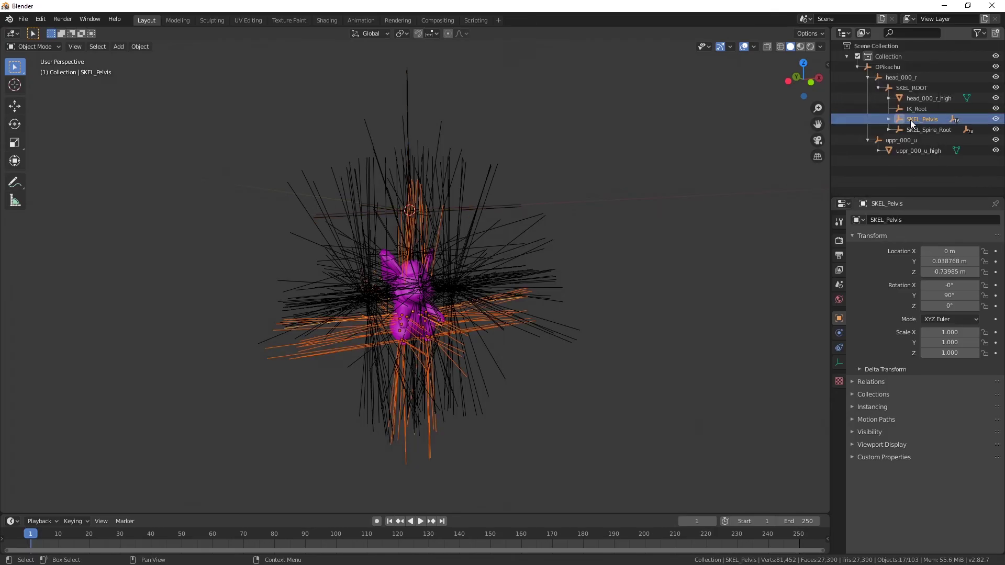
click(993, 120)
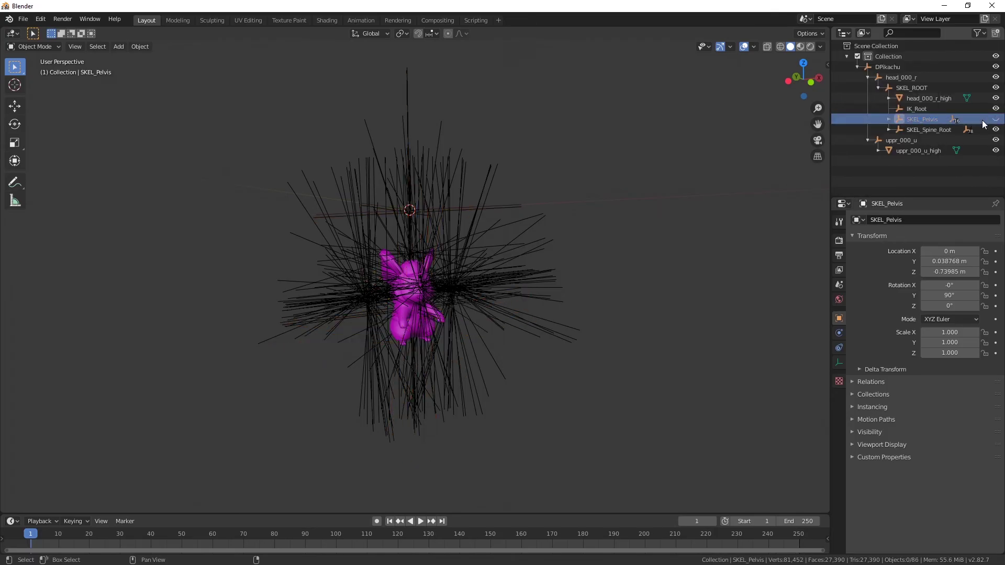
click(926, 130)
right_click(926, 130)
click(926, 131)
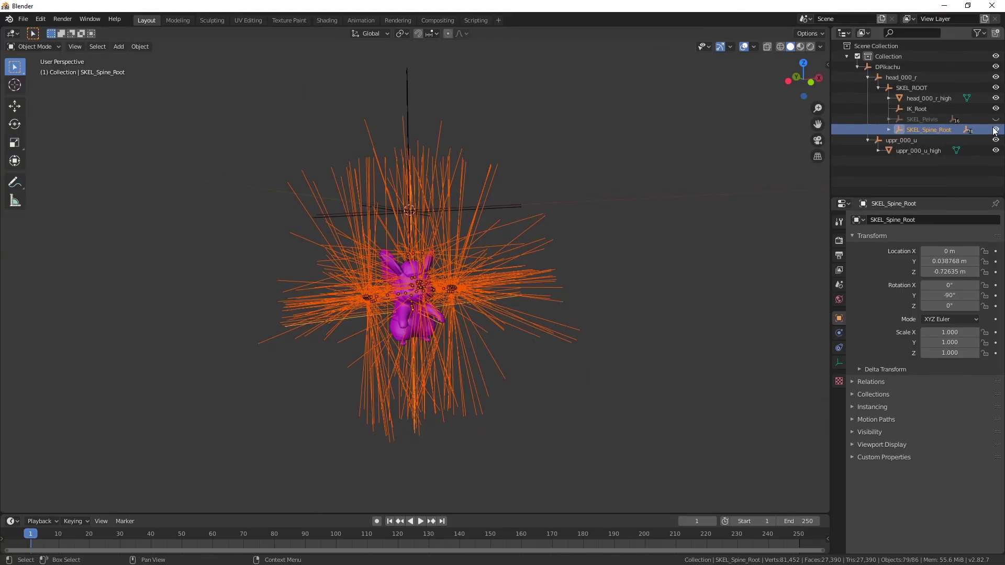
click(997, 130)
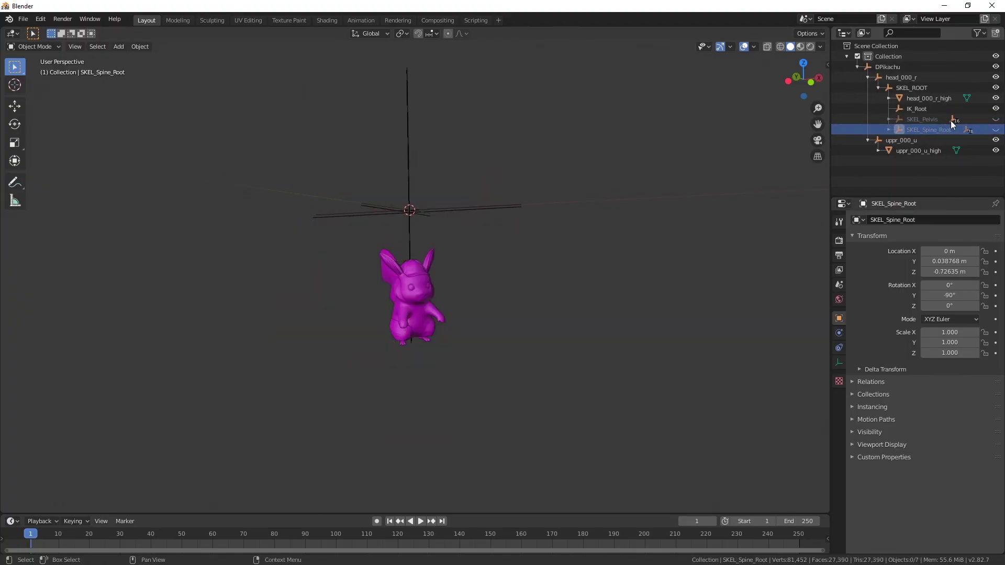
- Hide the IK_Root and SKEL_ROOT empties and select the uppr_000_u_high mesh
click(923, 109)
click(995, 108)
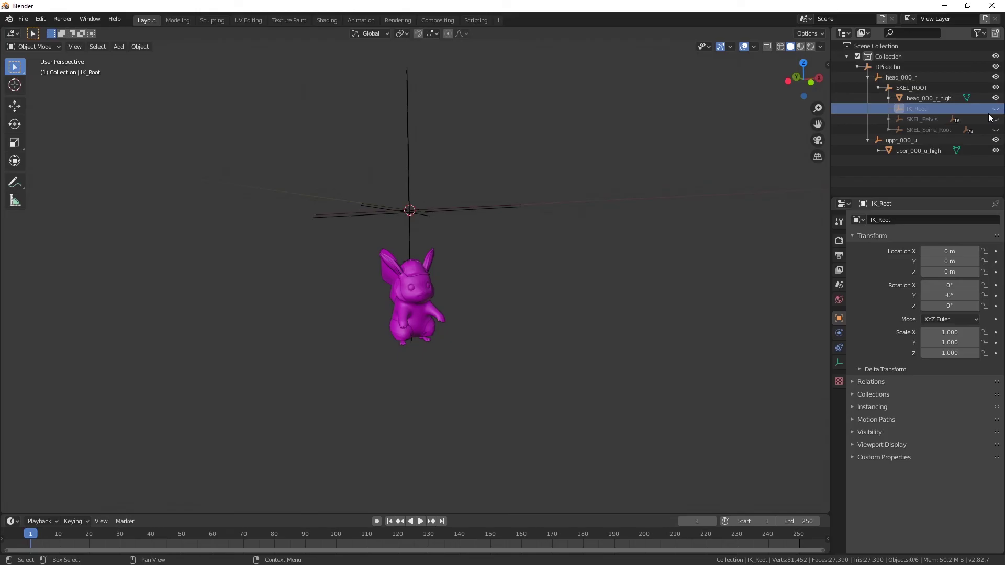
right_click(406, 191)
click(423, 224)
- Show the model in rendered shading and run Find Missing Files on the Export folder to relink its textures
middle_drag(423, 225, 687, 292)
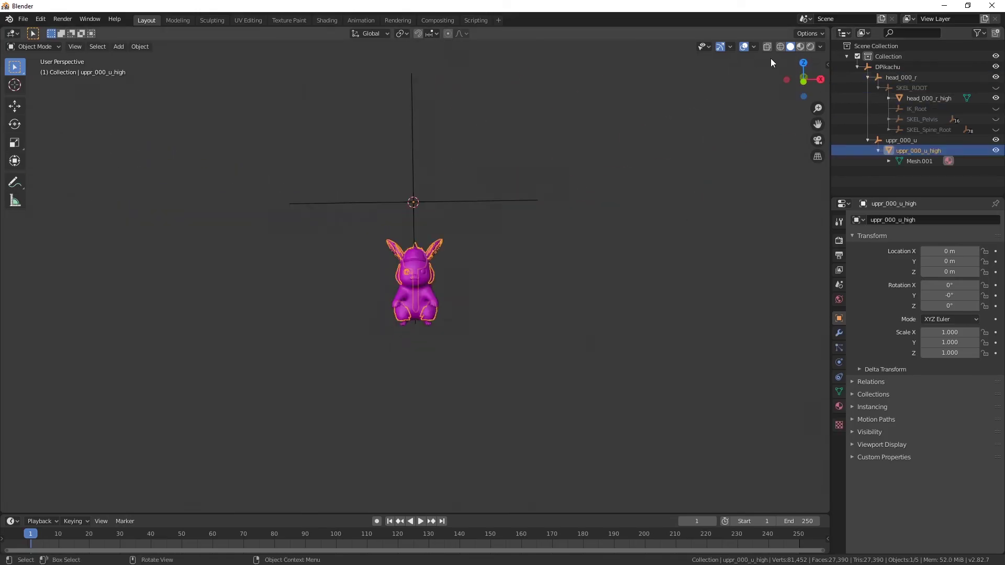
click(810, 46)
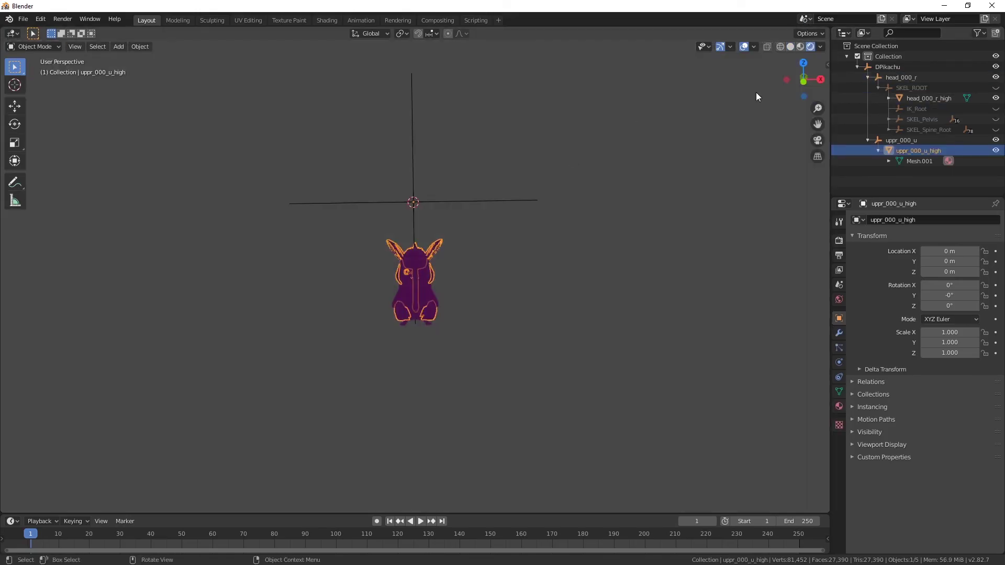
middle_drag(756, 93, 659, 99)
click(23, 19)
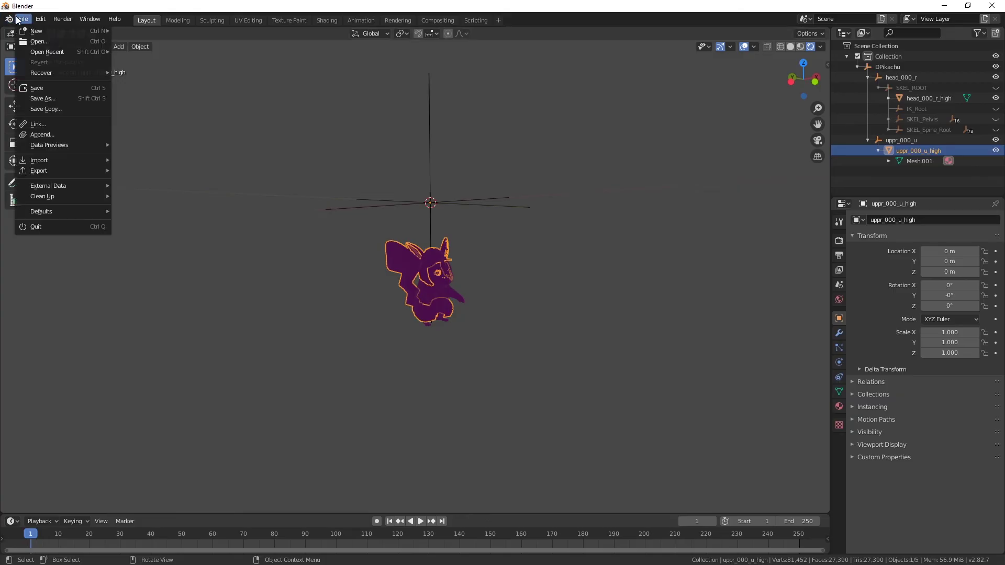
mouse_move(58, 186)
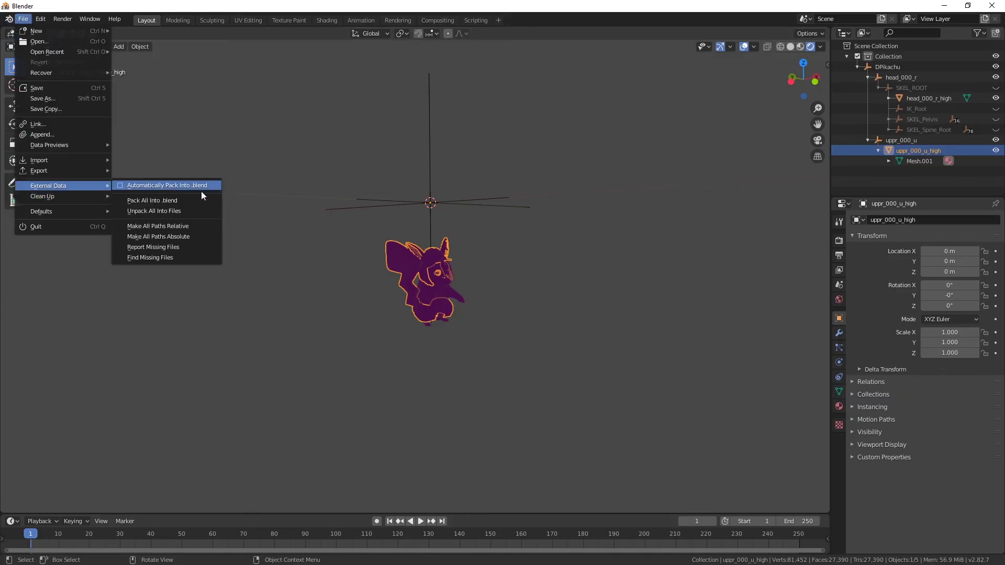
click(160, 258)
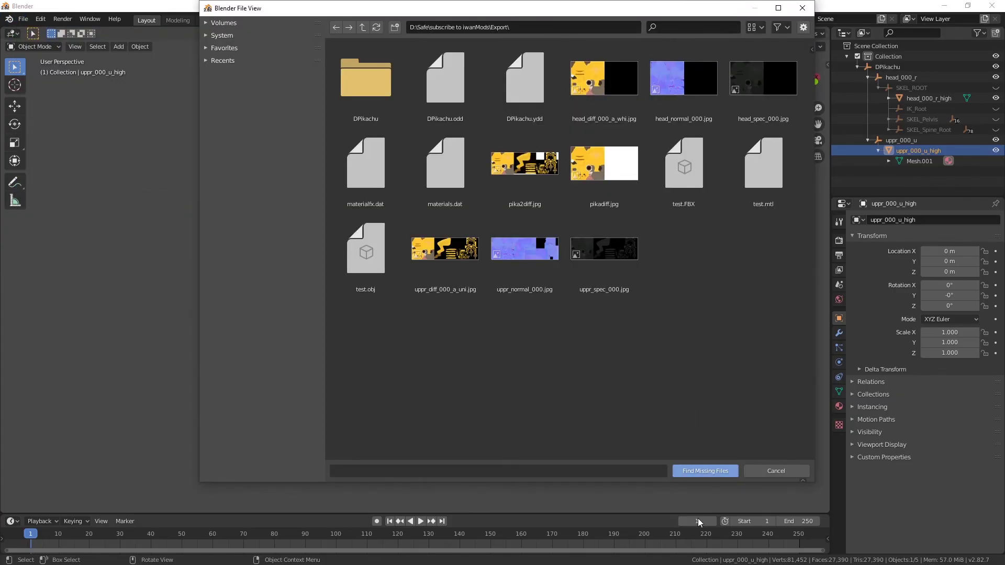
click(701, 470)
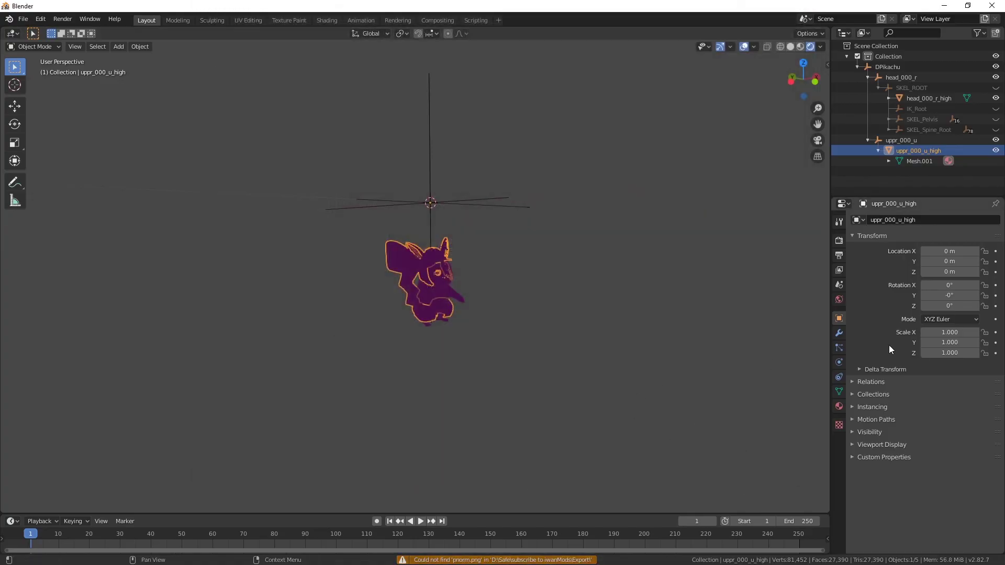
- Give the pika2diff material an Image Texture as Base Color, using the pika2diff image
click(839, 406)
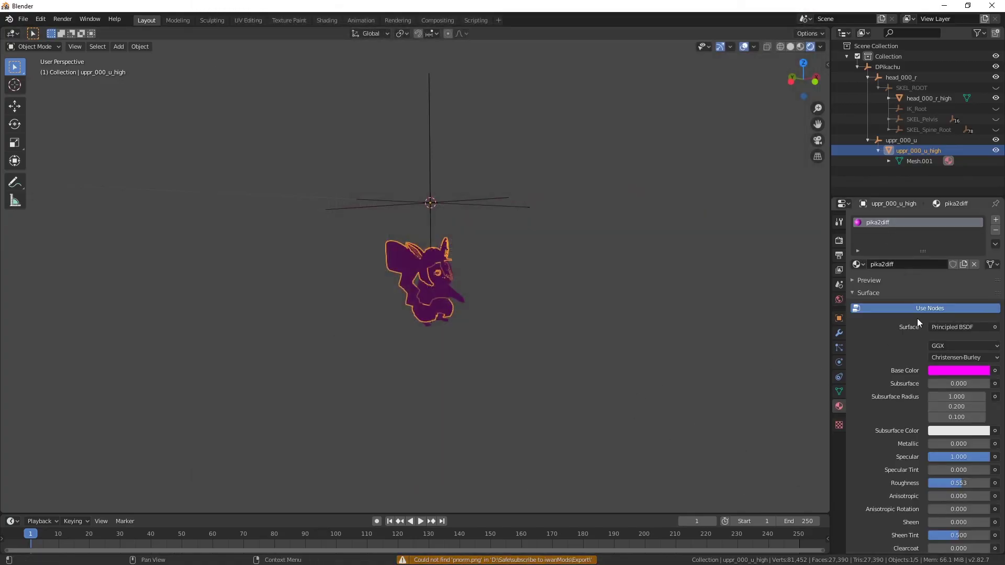
click(994, 371)
click(804, 441)
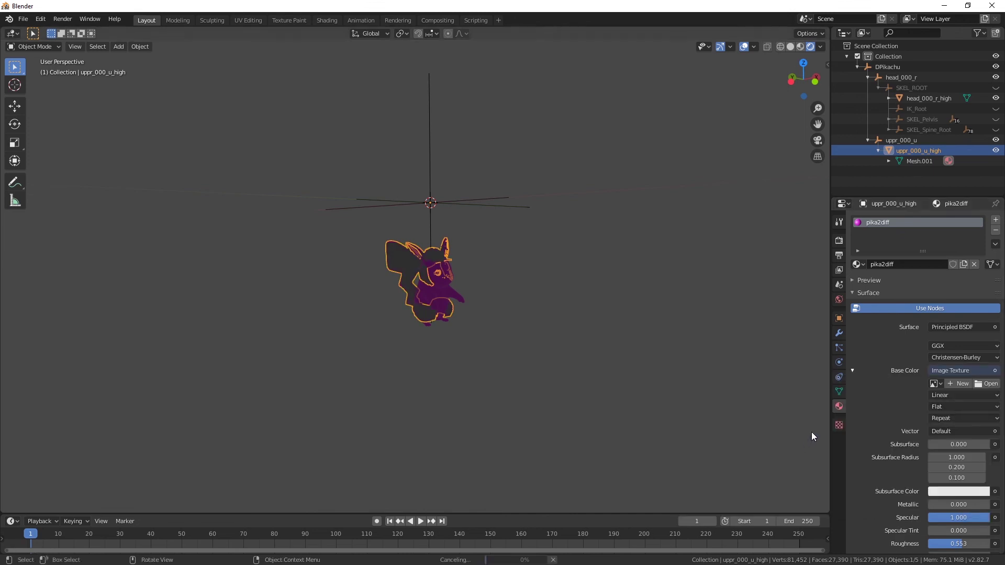
click(936, 384)
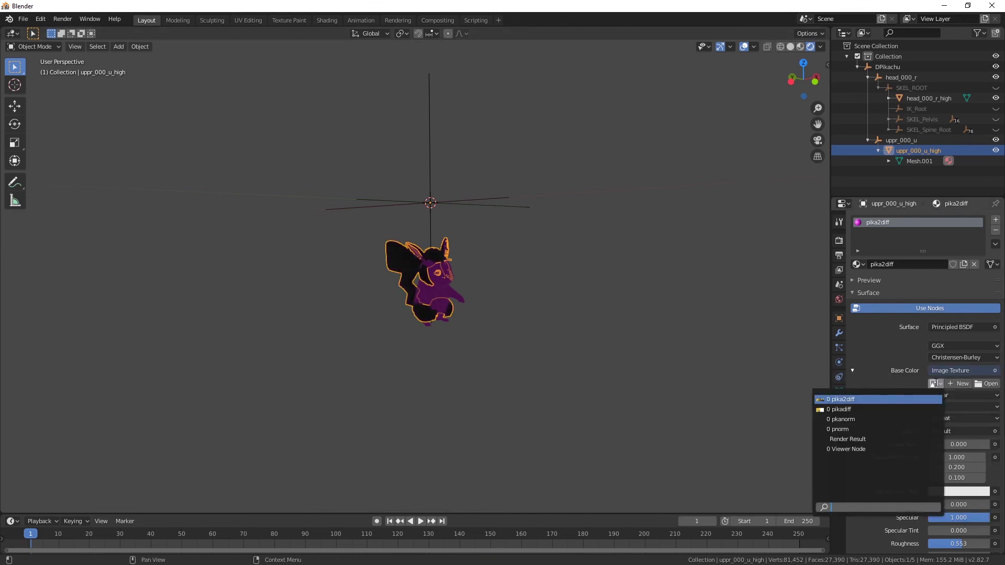
click(869, 400)
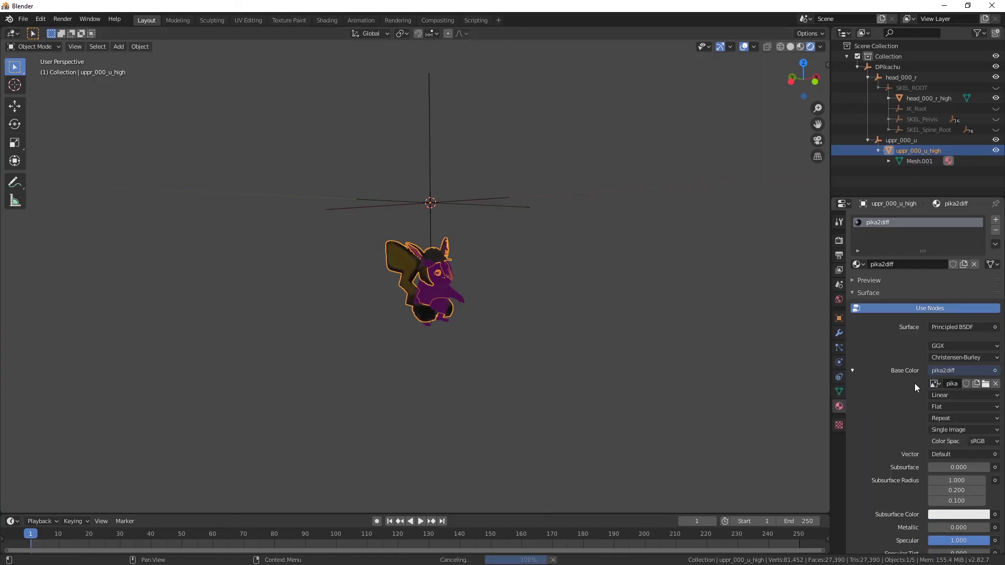
- Brighten the world background color to a light grey for stronger scene lighting
click(840, 299)
click(947, 289)
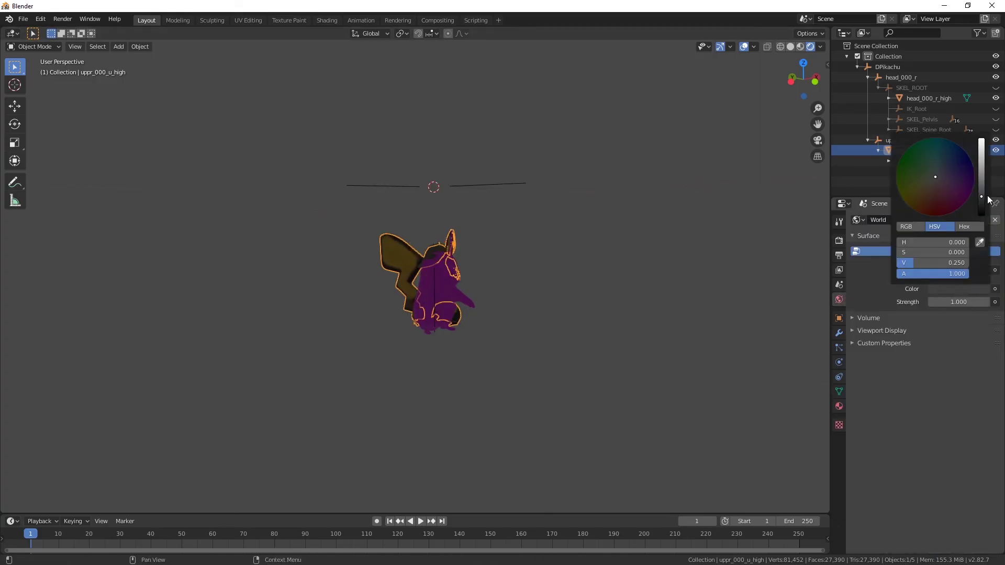
drag(988, 196, 982, 149)
- Turn on the Transparent film option in the Eevee render settings
click(840, 284)
click(839, 270)
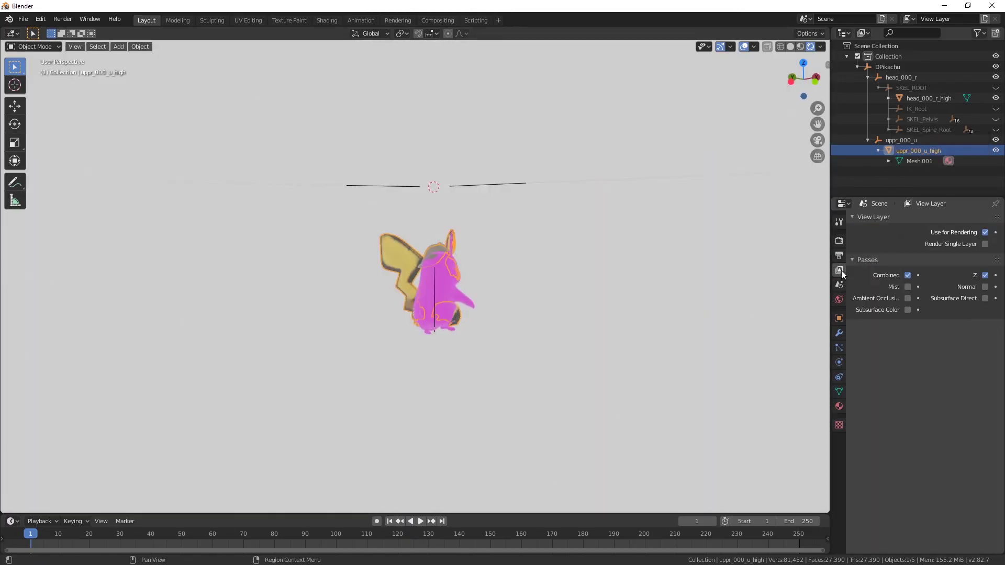
click(839, 240)
click(863, 416)
click(985, 443)
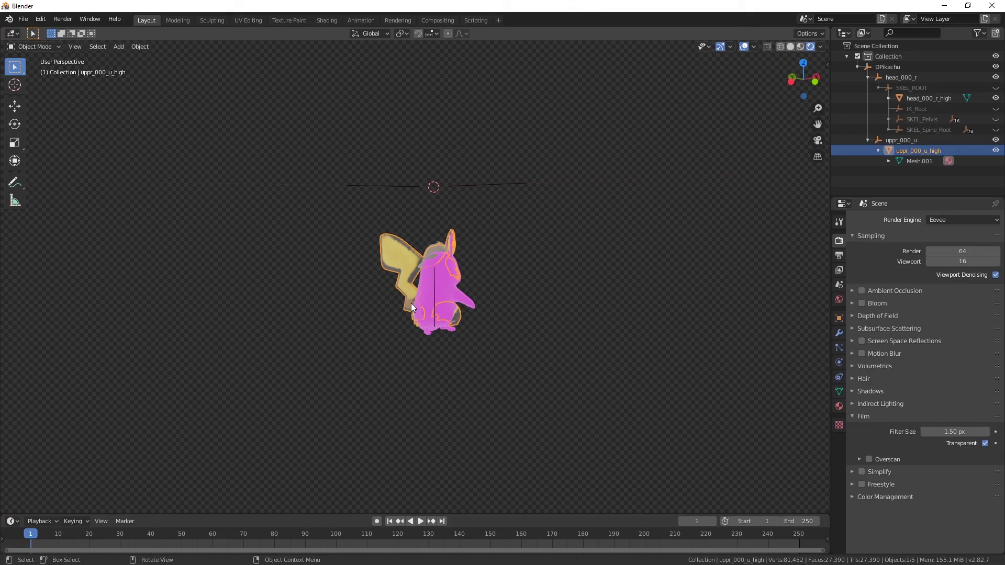
middle_drag(412, 308, 519, 257)
scroll(522, 256, down, 3)
key(a)
key(s)
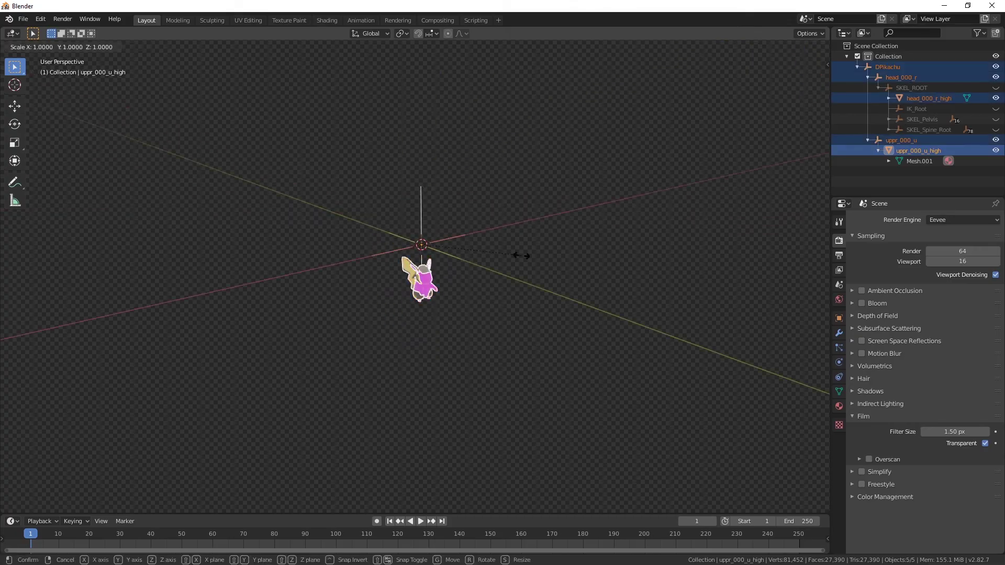
key(Escape)
- Give the pikadiff material of the head_000_r_high mesh an Image Texture as Base Color, using the pikadiff image
scroll(522, 255, up, 10)
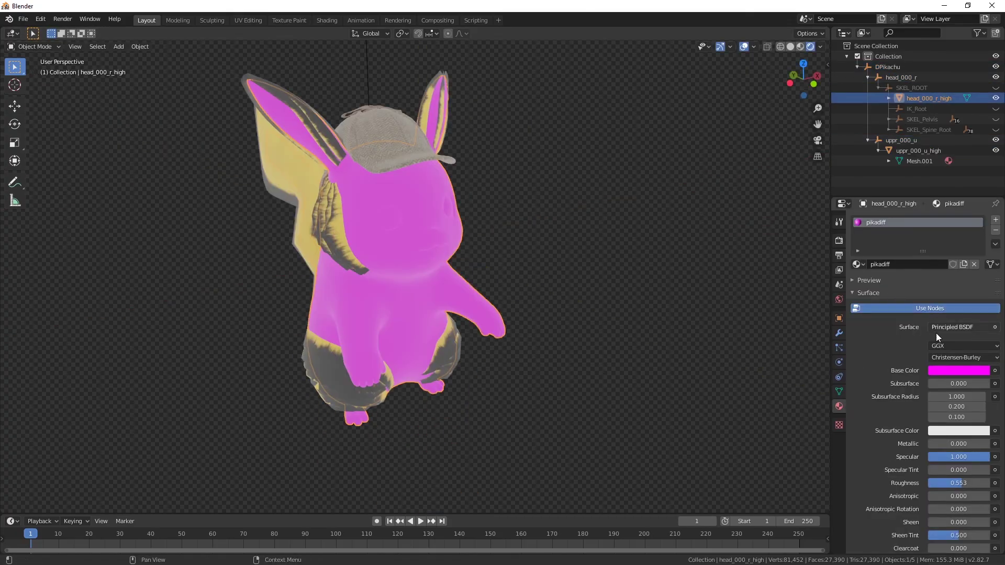
click(995, 370)
click(790, 441)
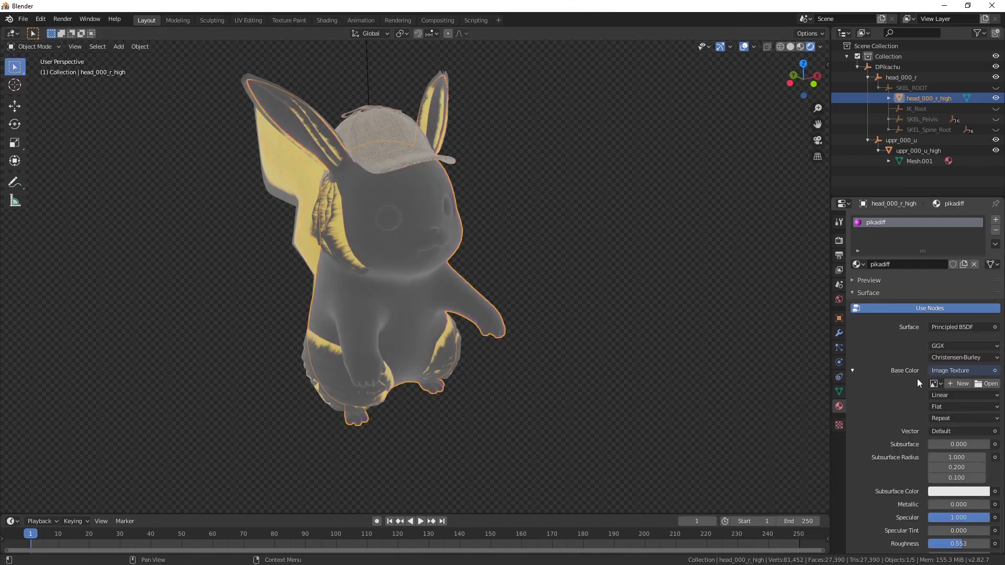
click(935, 384)
click(869, 411)
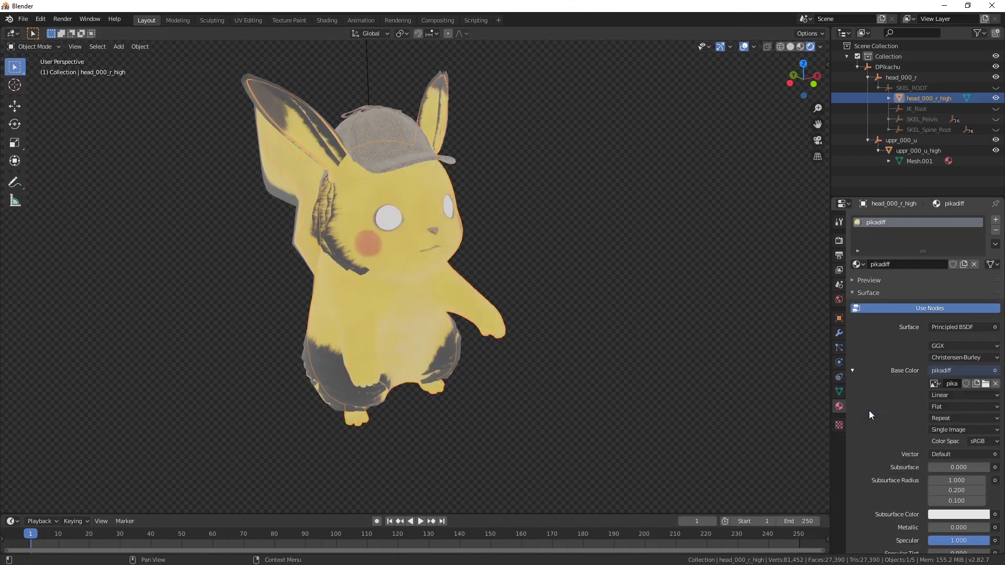
- Inspect the textured model from the front and check the pika2diff material's Blend Mode setting, then select the head_000_r_high body mesh
middle_drag(676, 373, 554, 322)
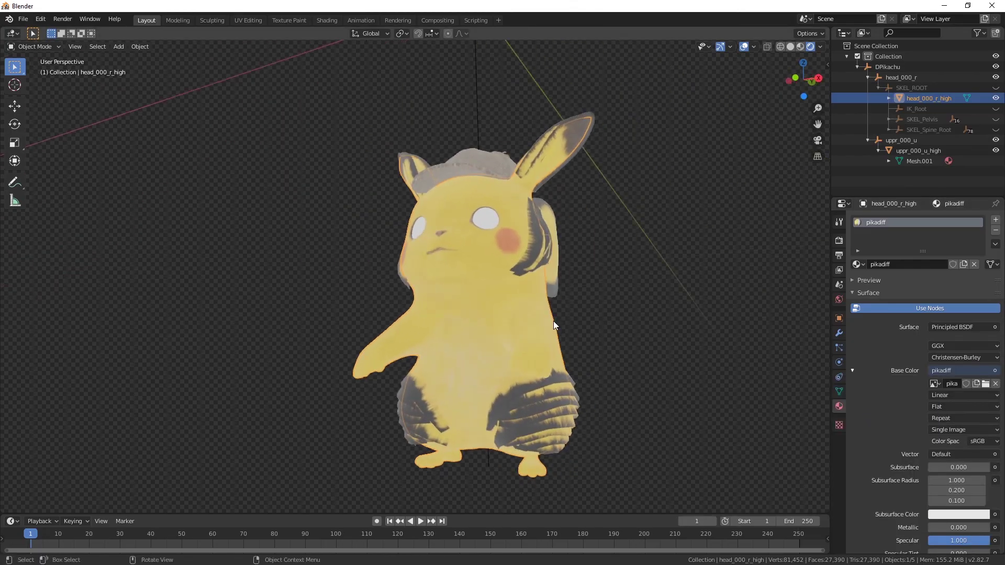
click(530, 237)
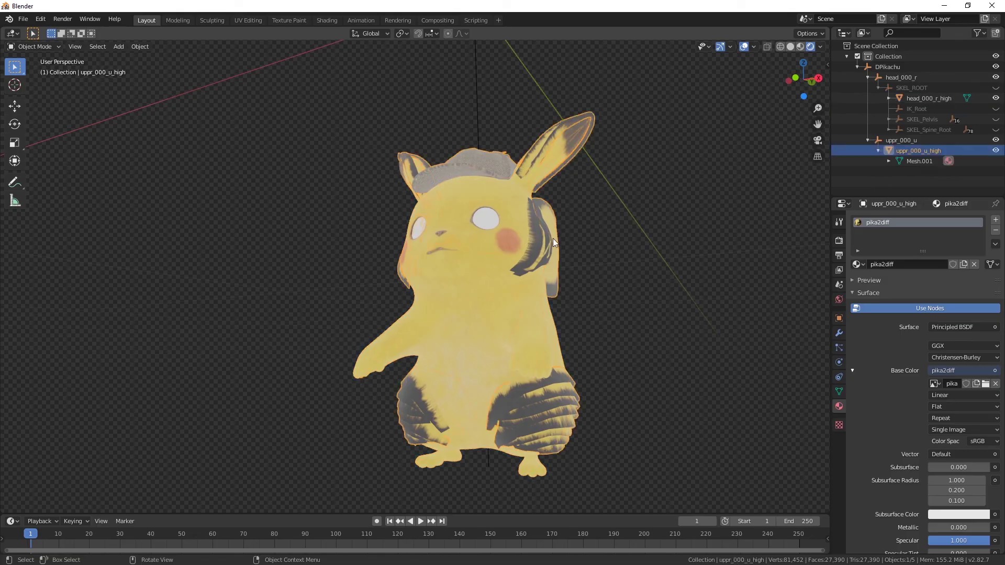
middle_drag(610, 255, 644, 270)
scroll(890, 409, down, 15)
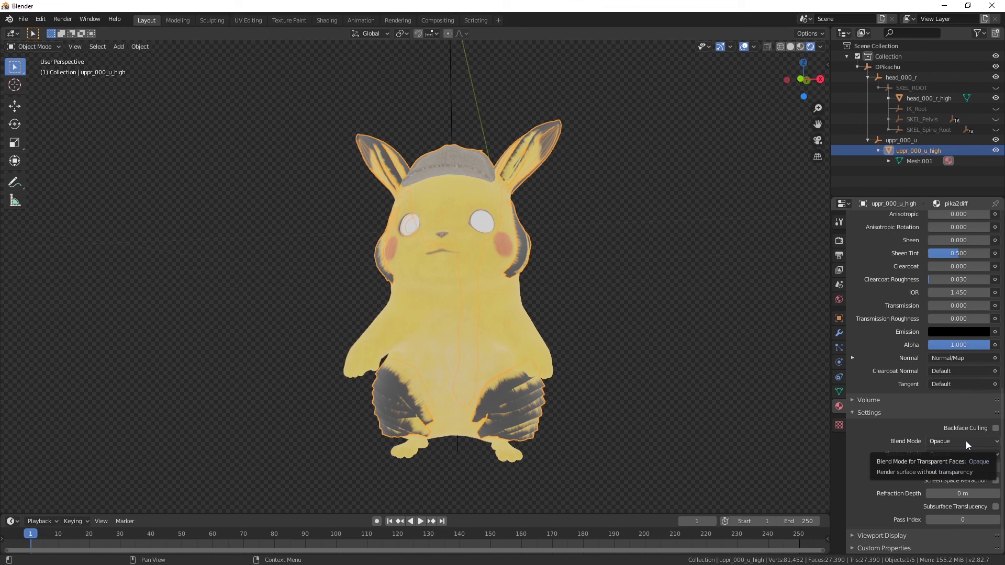
middle_drag(524, 299, 333, 211)
click(492, 222)
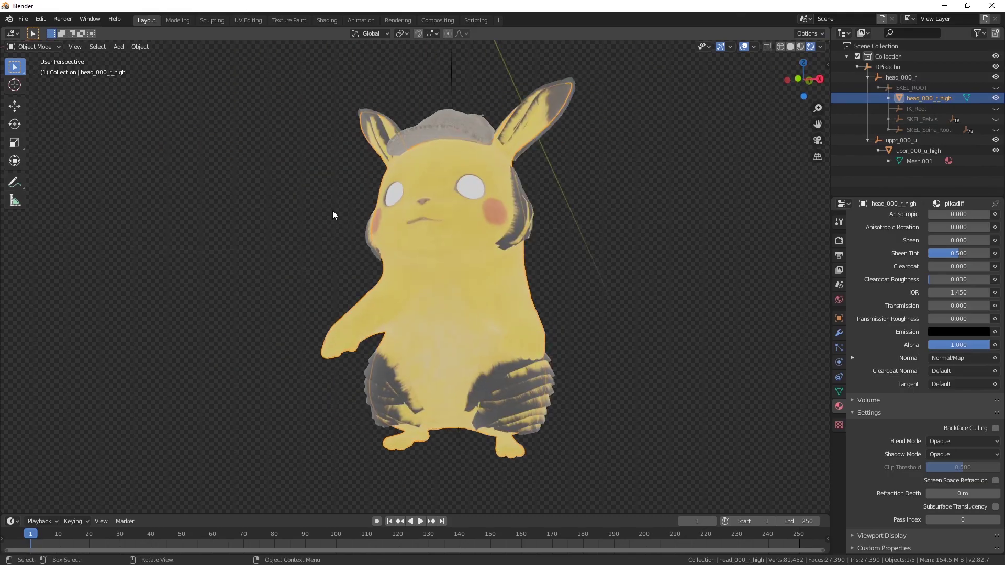